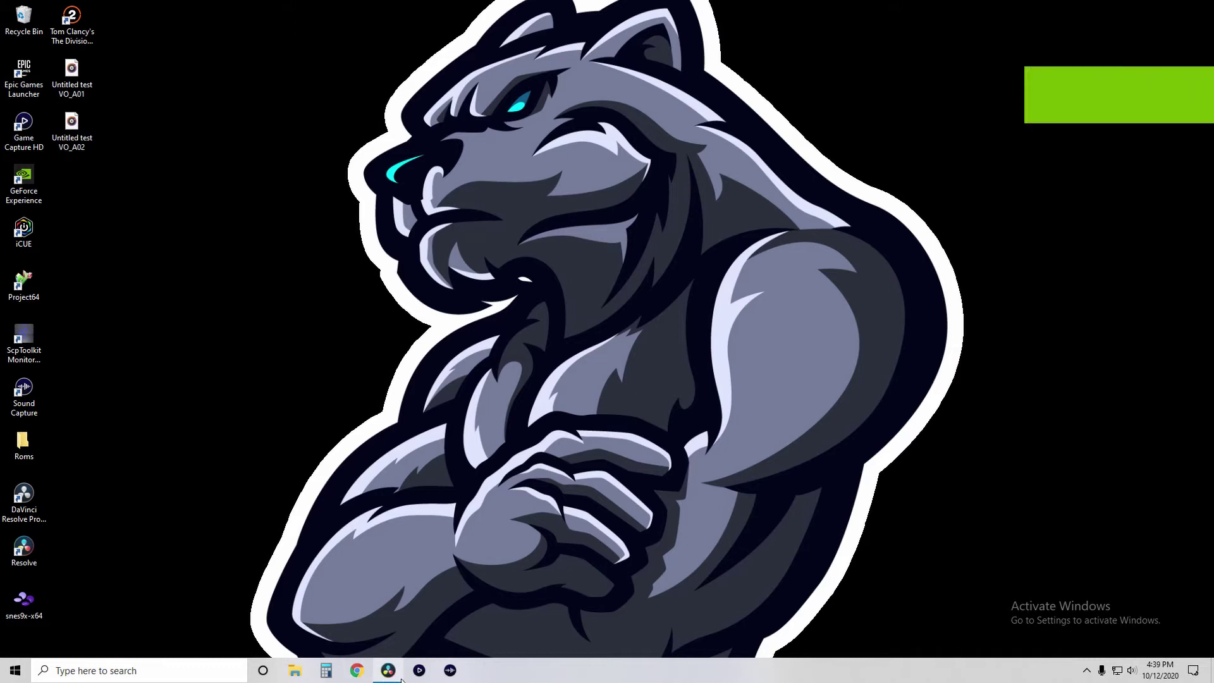
Step: Restore the DaVinci Resolve window showing the Fairlight page of project 'fixed'
click(398, 676)
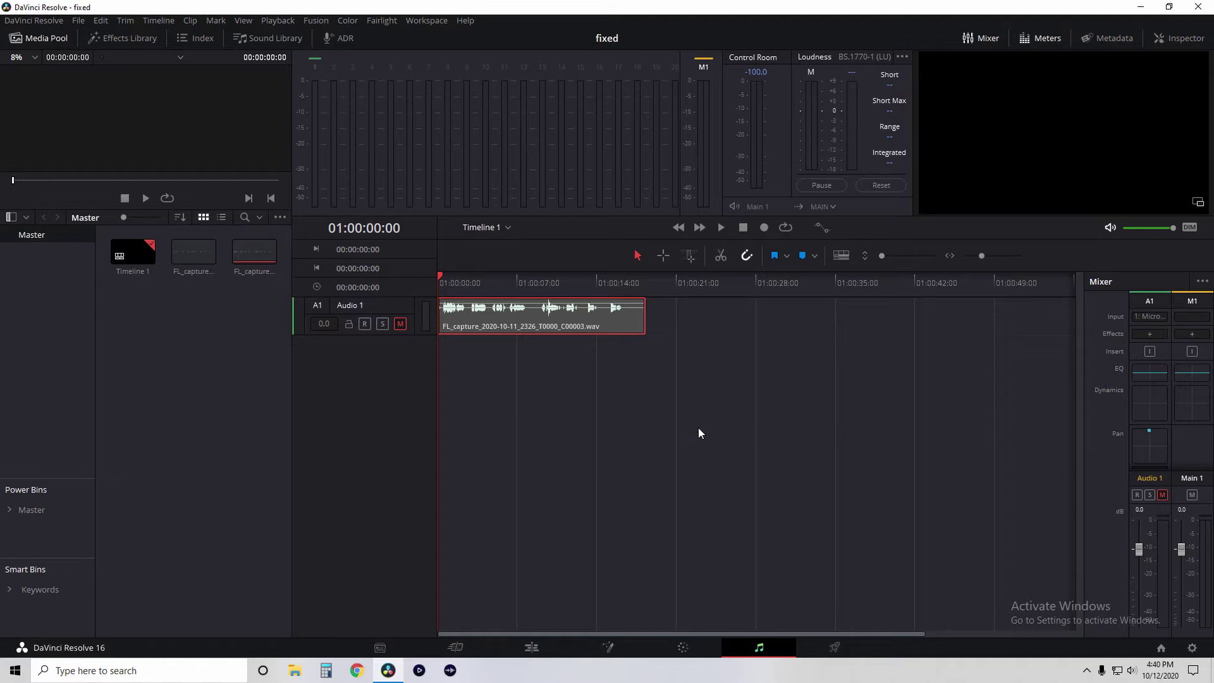
click(723, 229)
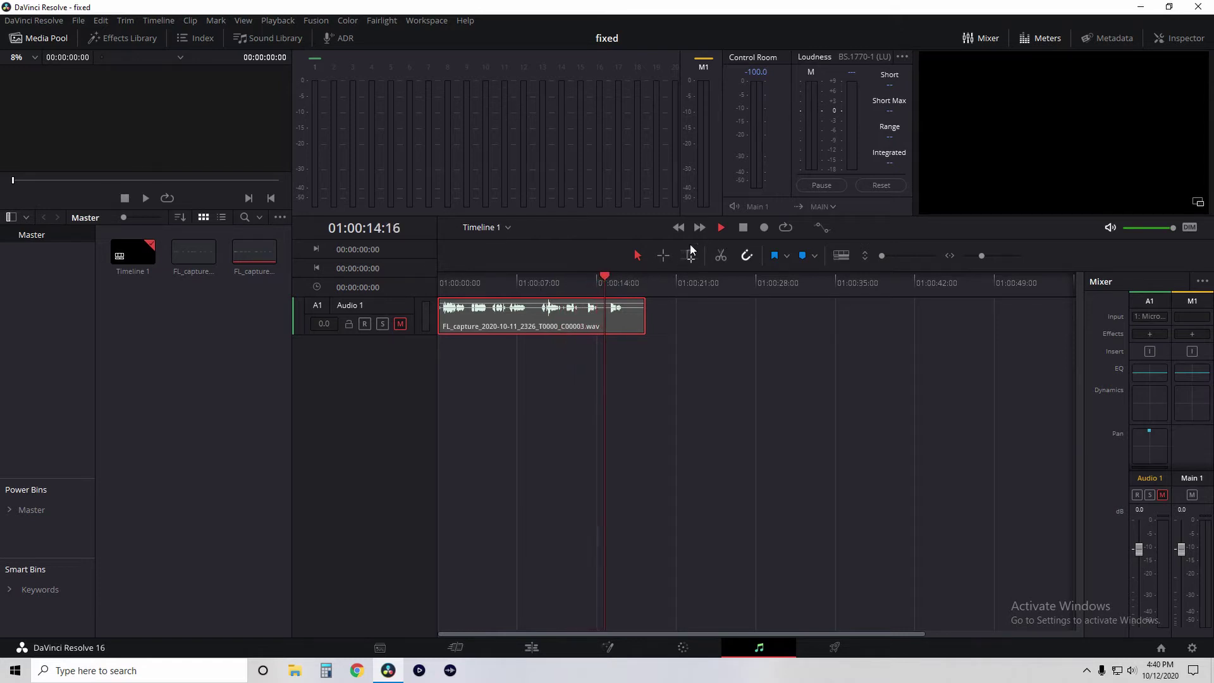
click(744, 227)
drag(611, 280, 457, 284)
drag(457, 278, 441, 279)
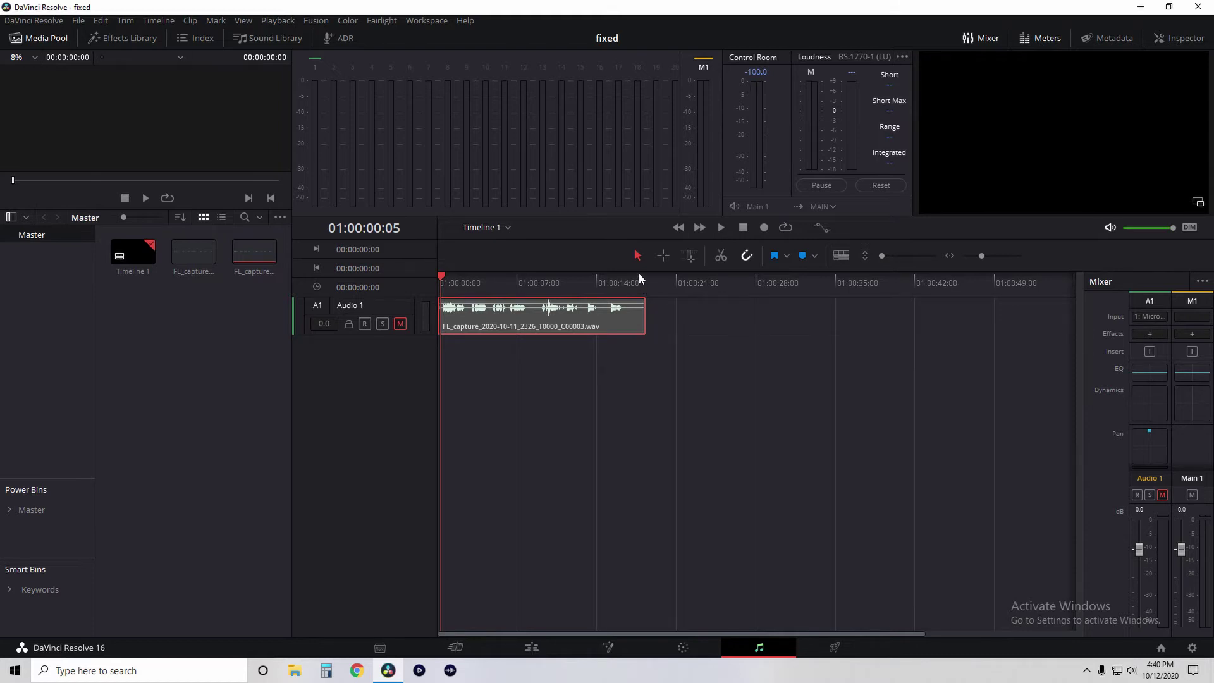
Step: Unmute the Audio 1 track and play the clip, stopping around 01:00:07:21
click(720, 227)
click(743, 229)
click(400, 324)
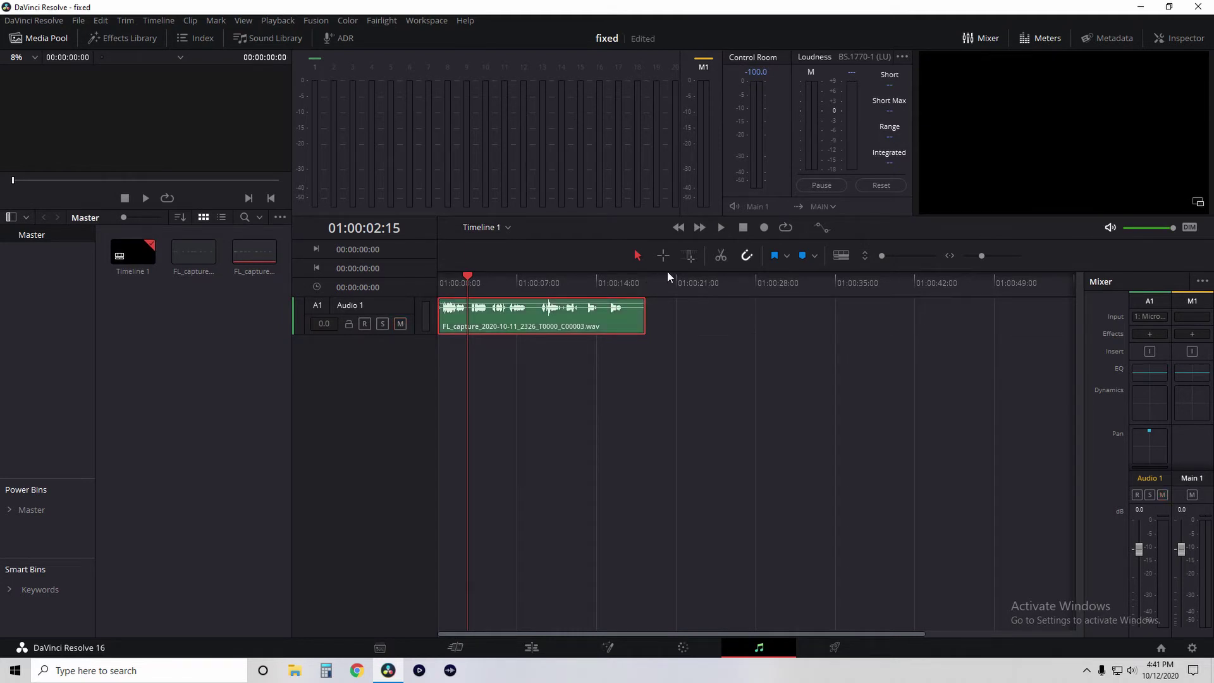
click(718, 230)
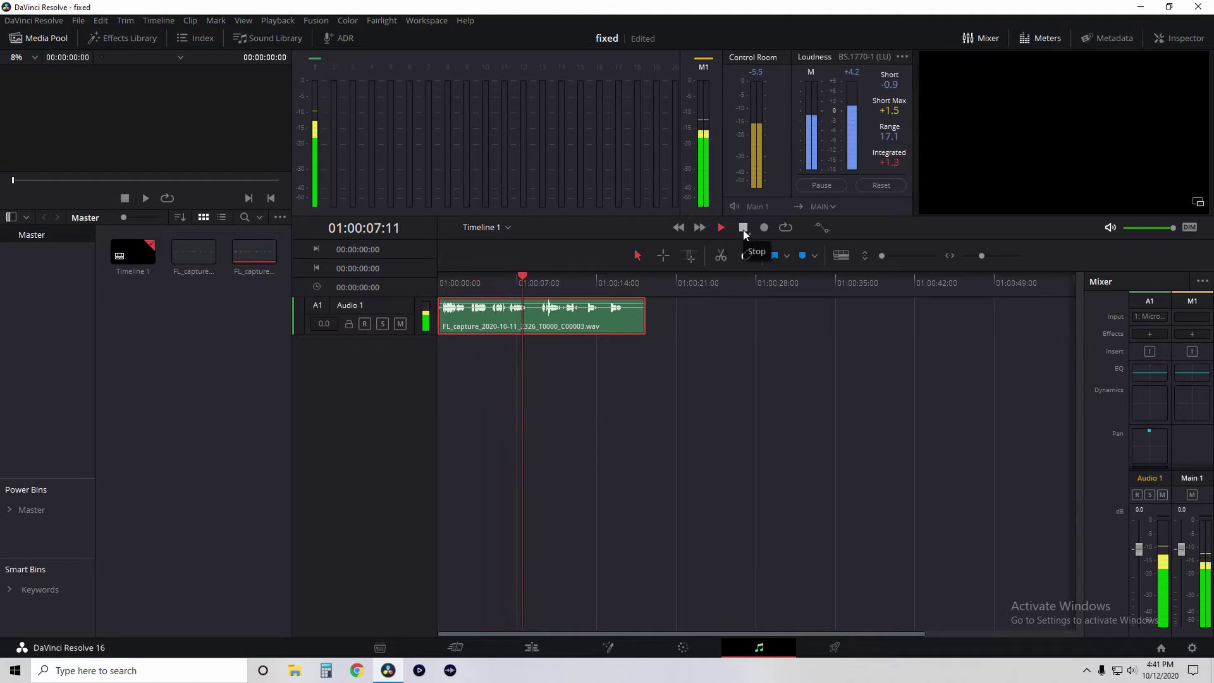
click(744, 230)
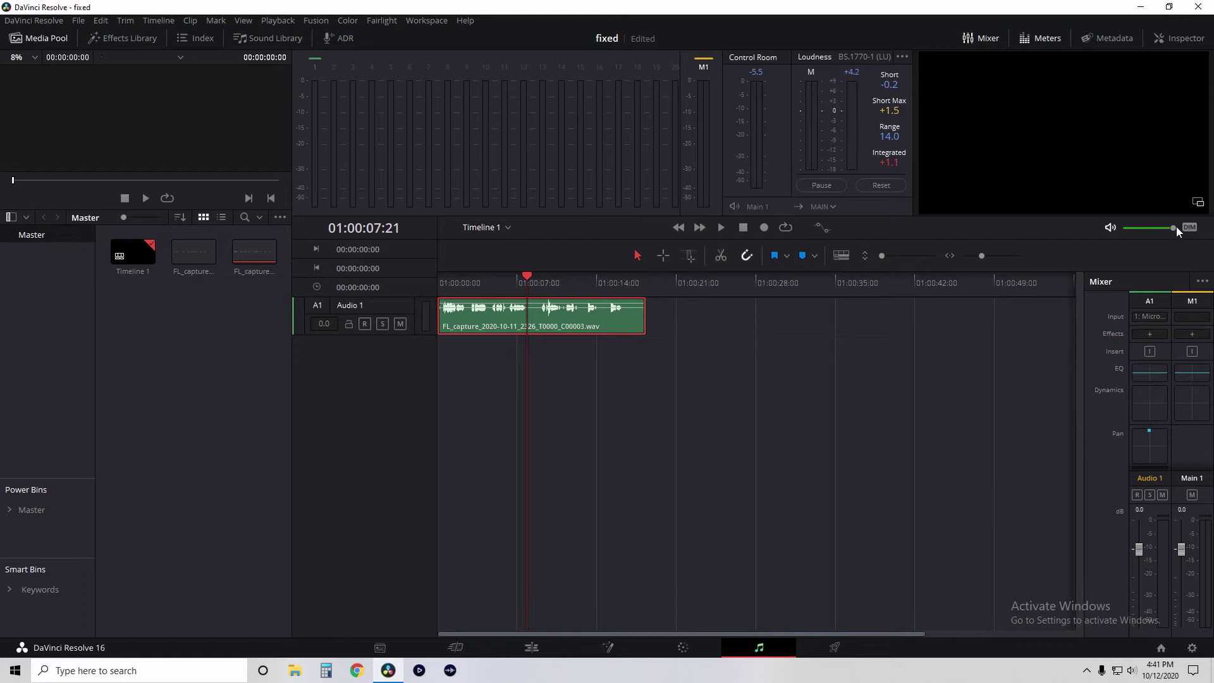
drag(1171, 227, 1199, 228)
click(1190, 228)
click(1189, 229)
click(1189, 229)
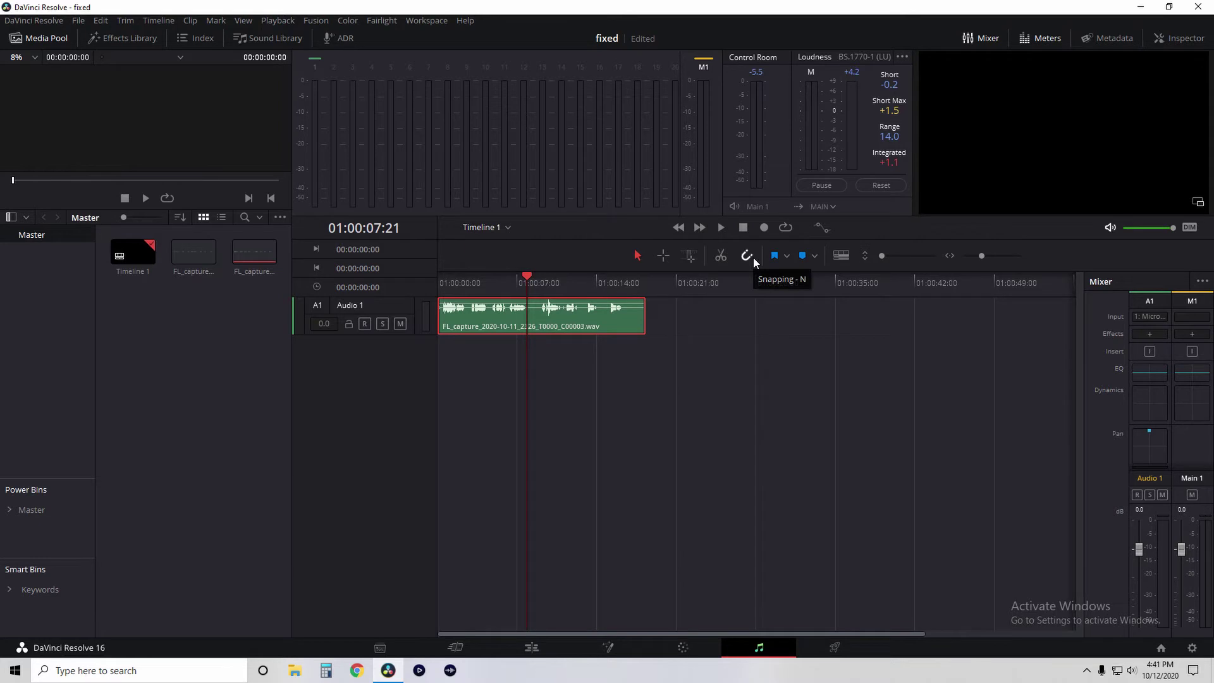
Step: In Video and Audio I/O preferences, set Speaker configuration to Use System Setting
click(40, 23)
click(77, 85)
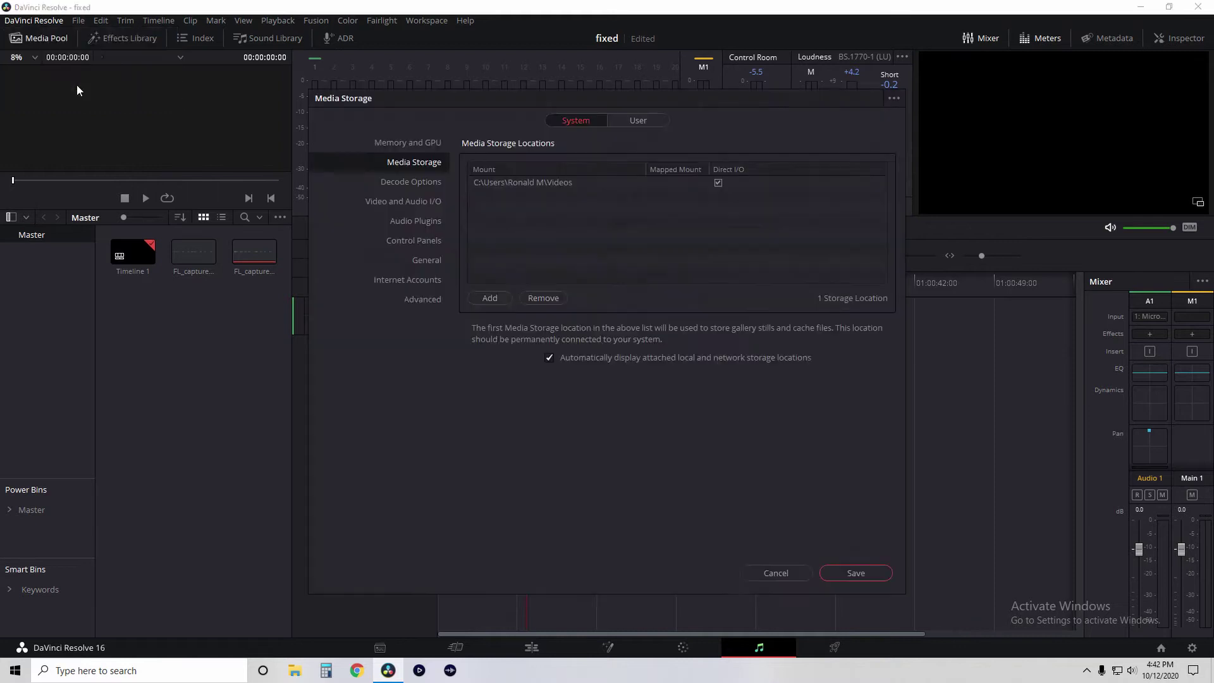
click(416, 203)
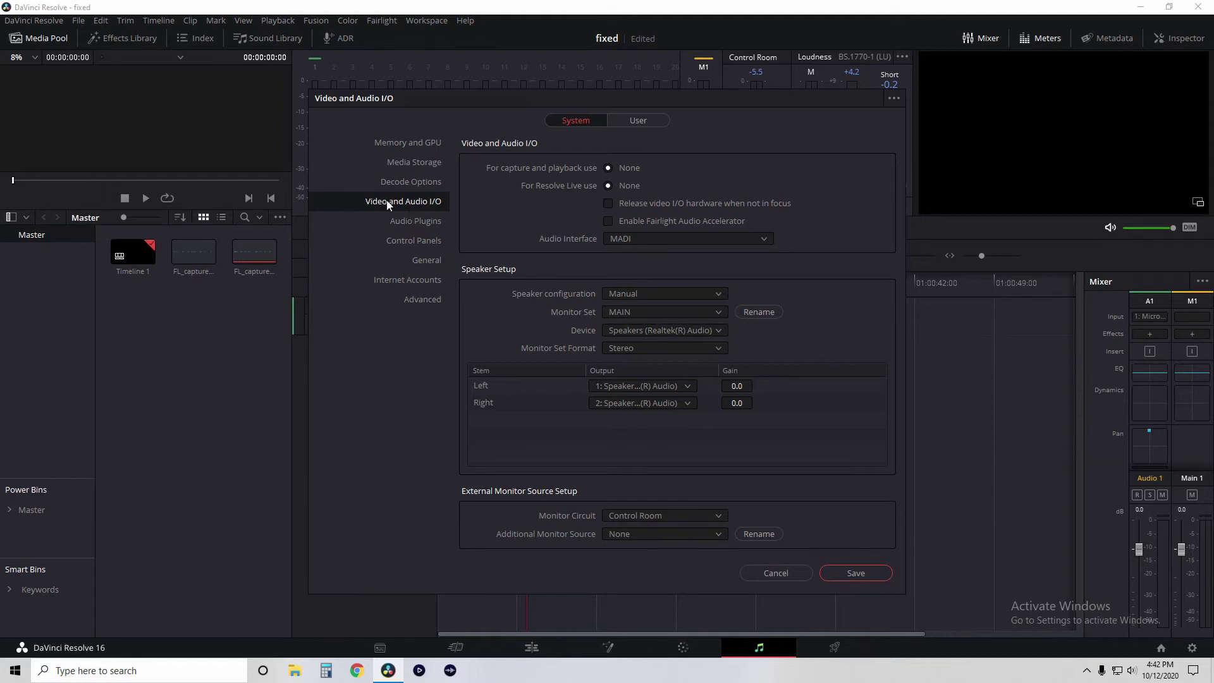
click(684, 291)
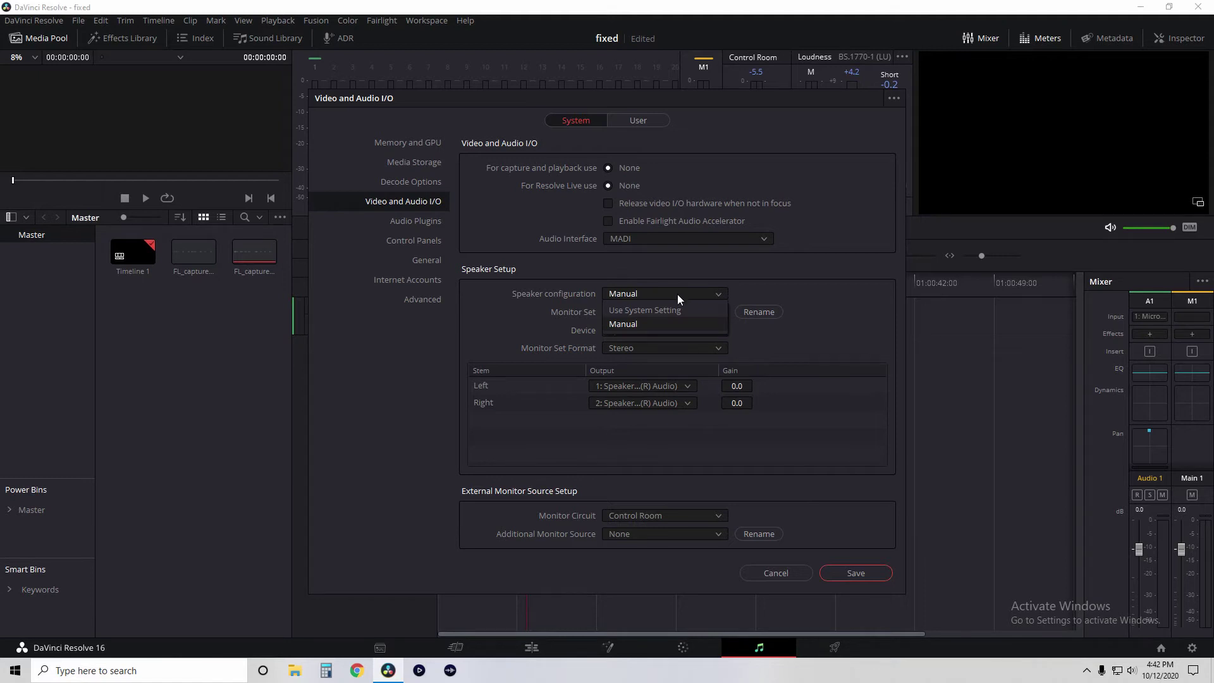
click(640, 309)
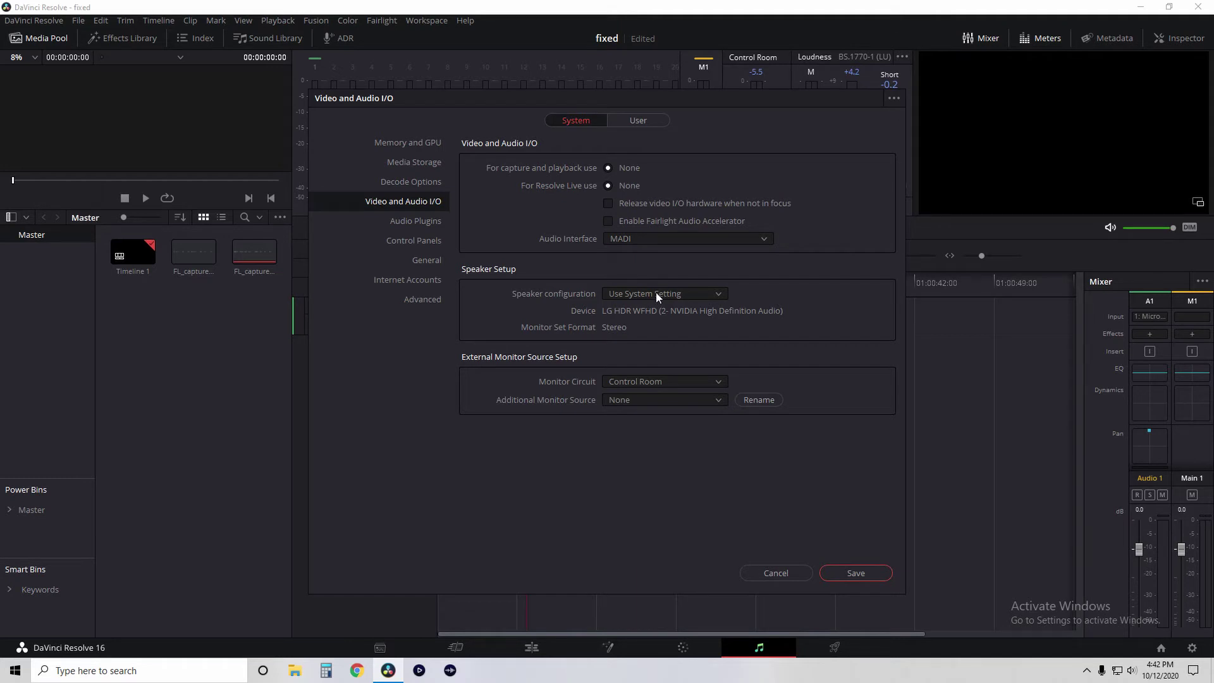
Step: Set speakers to Manual with the NEAR monitor set, Realtek speakers device, in Stereo format
click(655, 292)
click(663, 321)
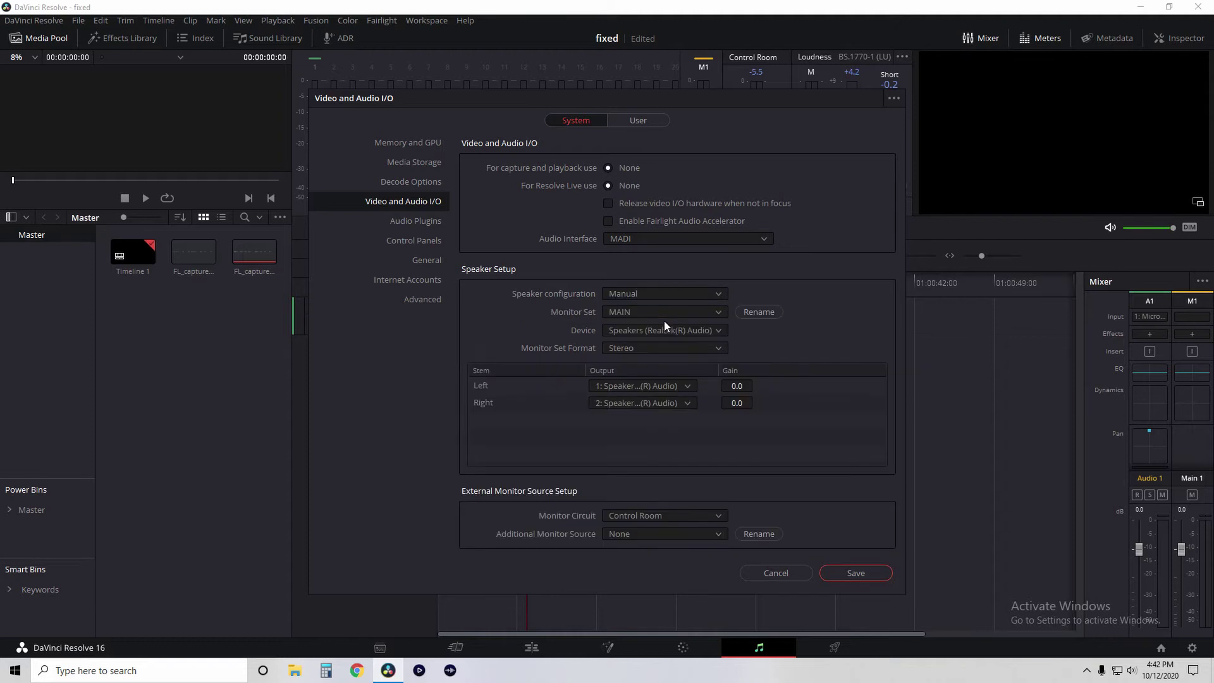
click(644, 310)
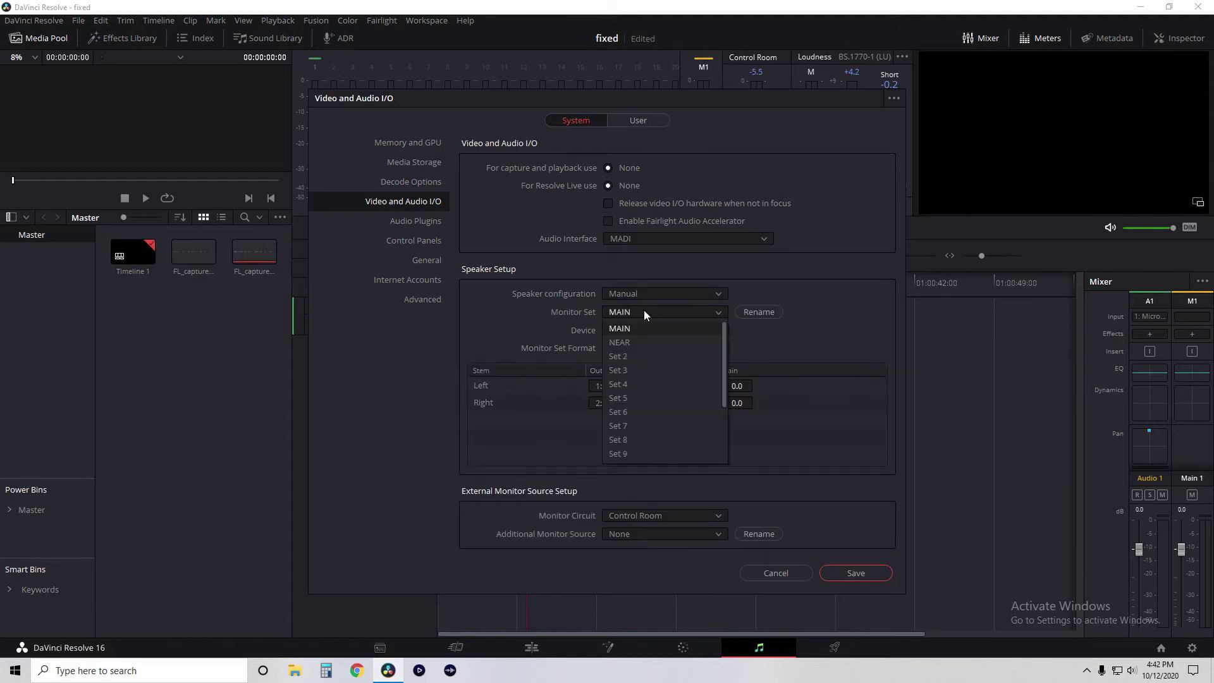
click(653, 340)
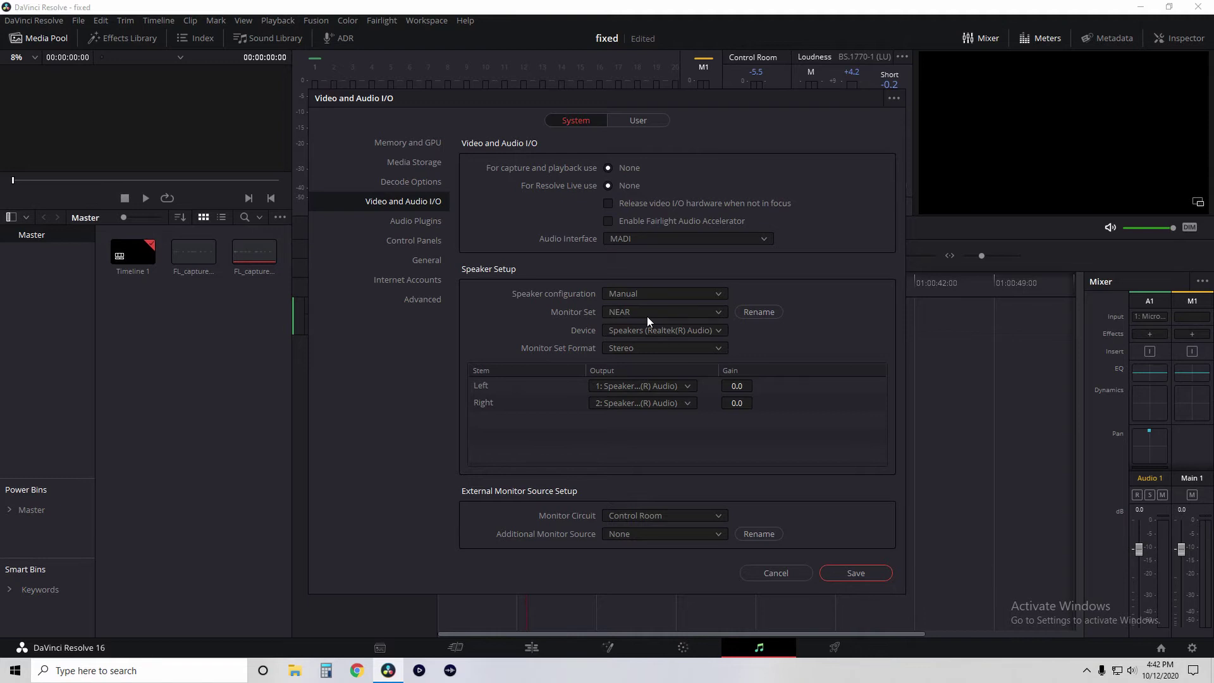
click(715, 333)
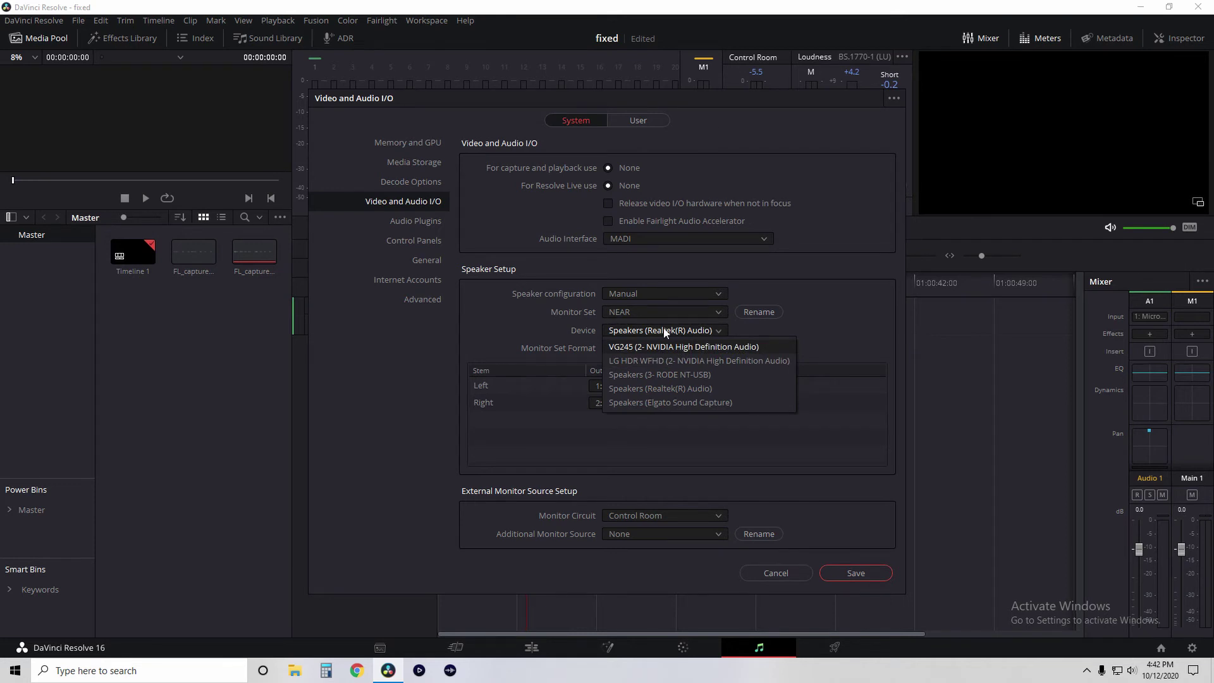
click(831, 305)
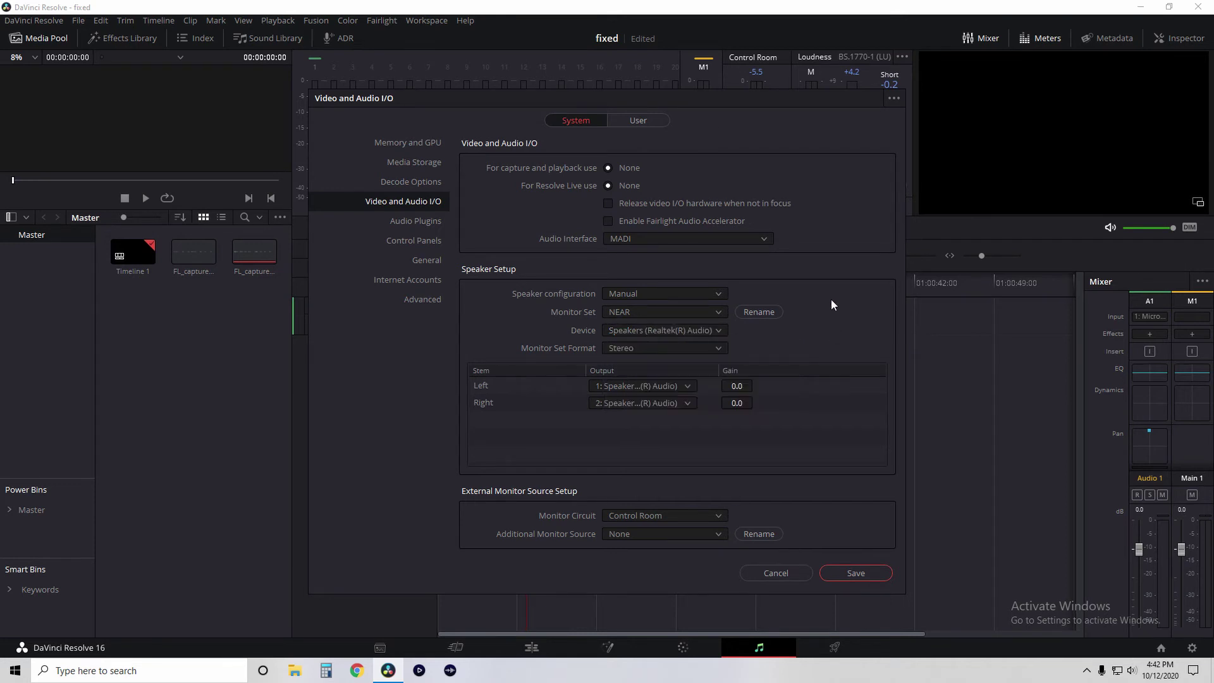
click(718, 350)
click(719, 349)
Step: Leave the Monitor Circuit unchanged and cancel out of the Preferences dialog
click(713, 518)
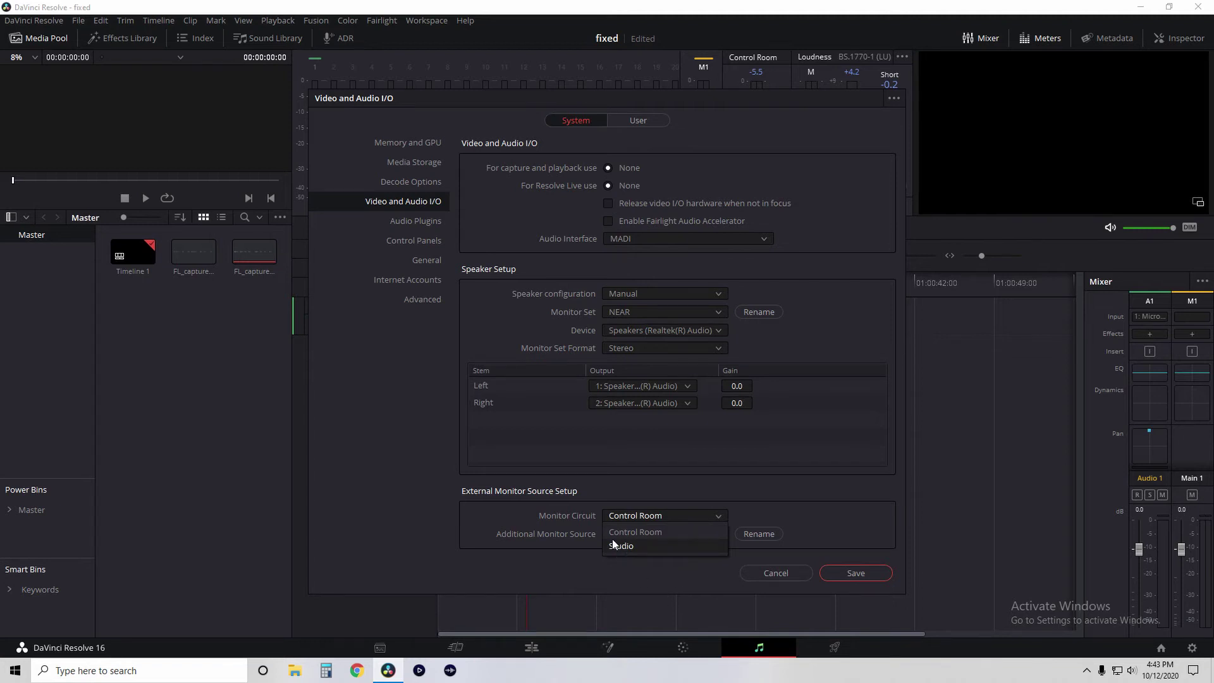
key(Escape)
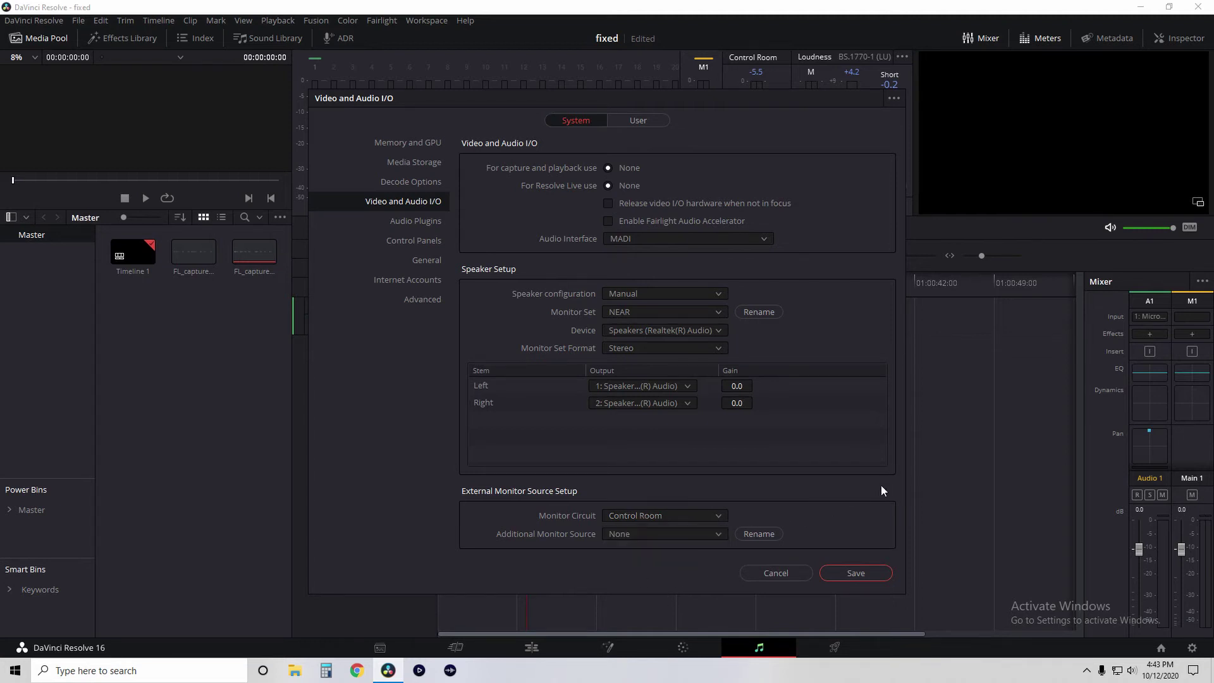
click(771, 577)
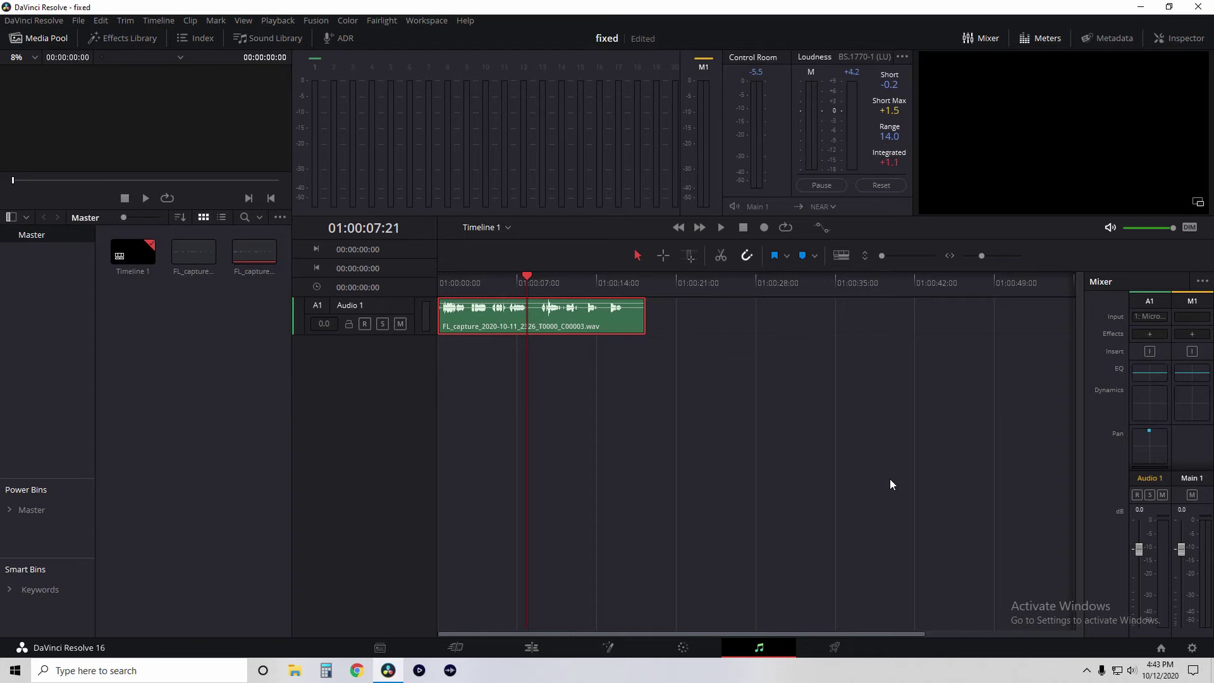
Step: Open Windows Sound settings from the taskbar speaker icon, showing Realtek speakers at volume 20
right_click(1131, 671)
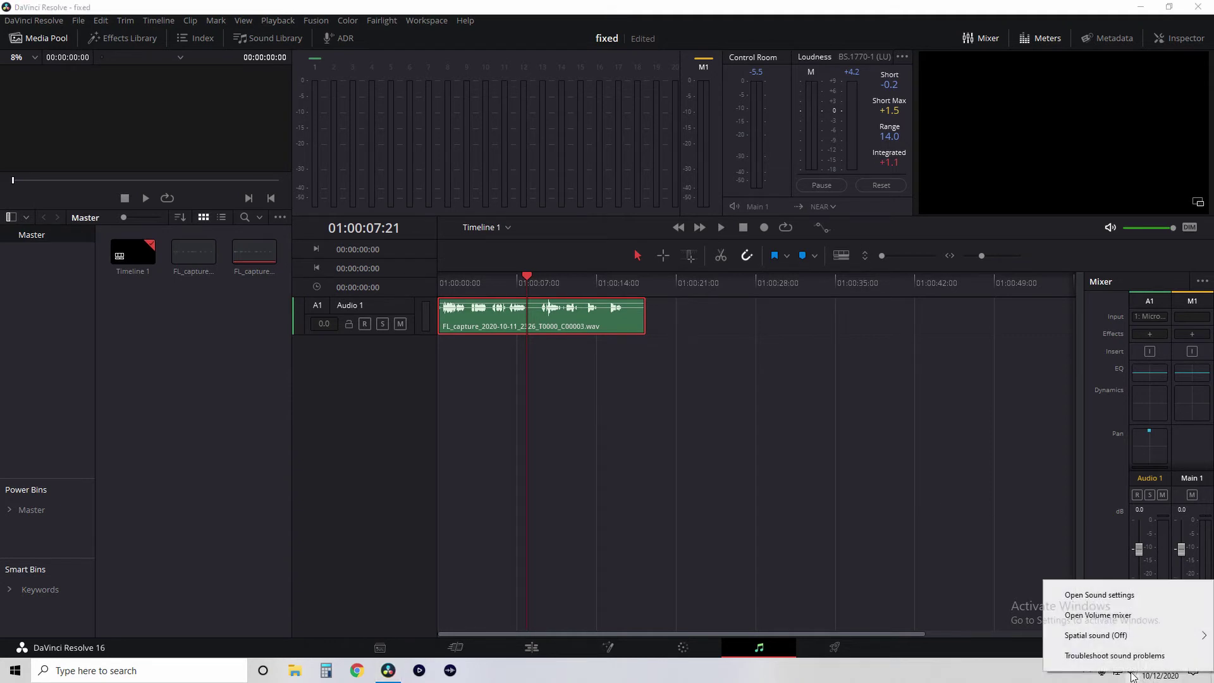
click(1083, 597)
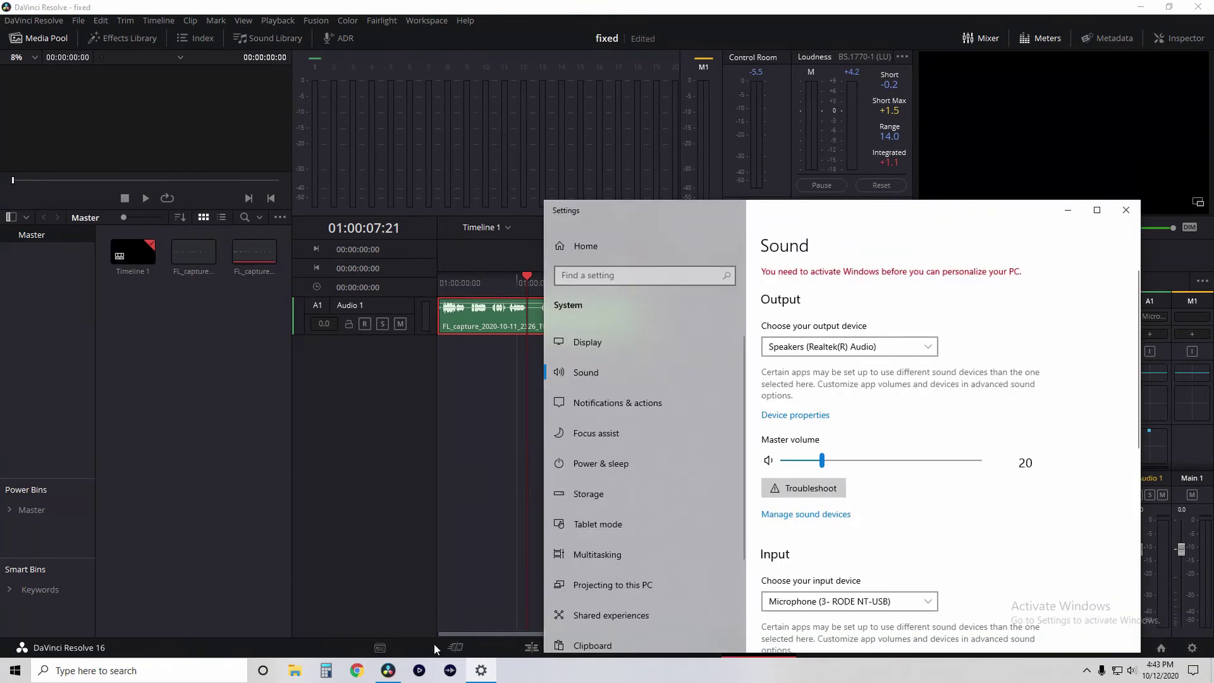
click(75, 672)
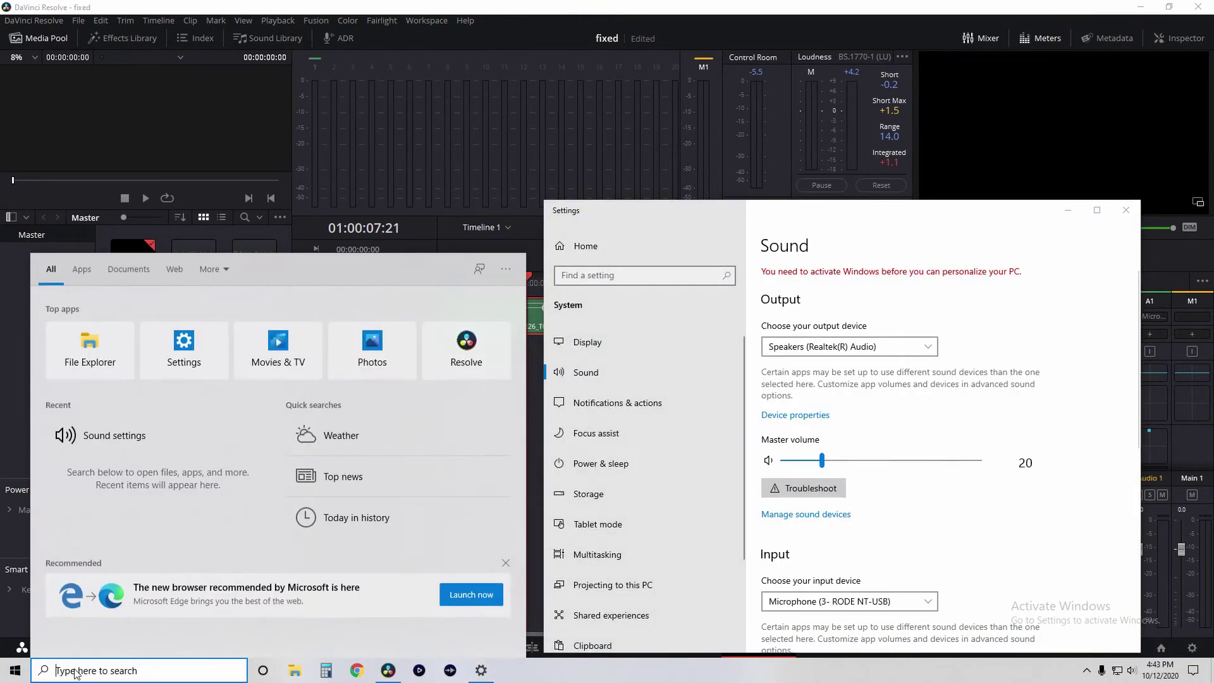
click(15, 670)
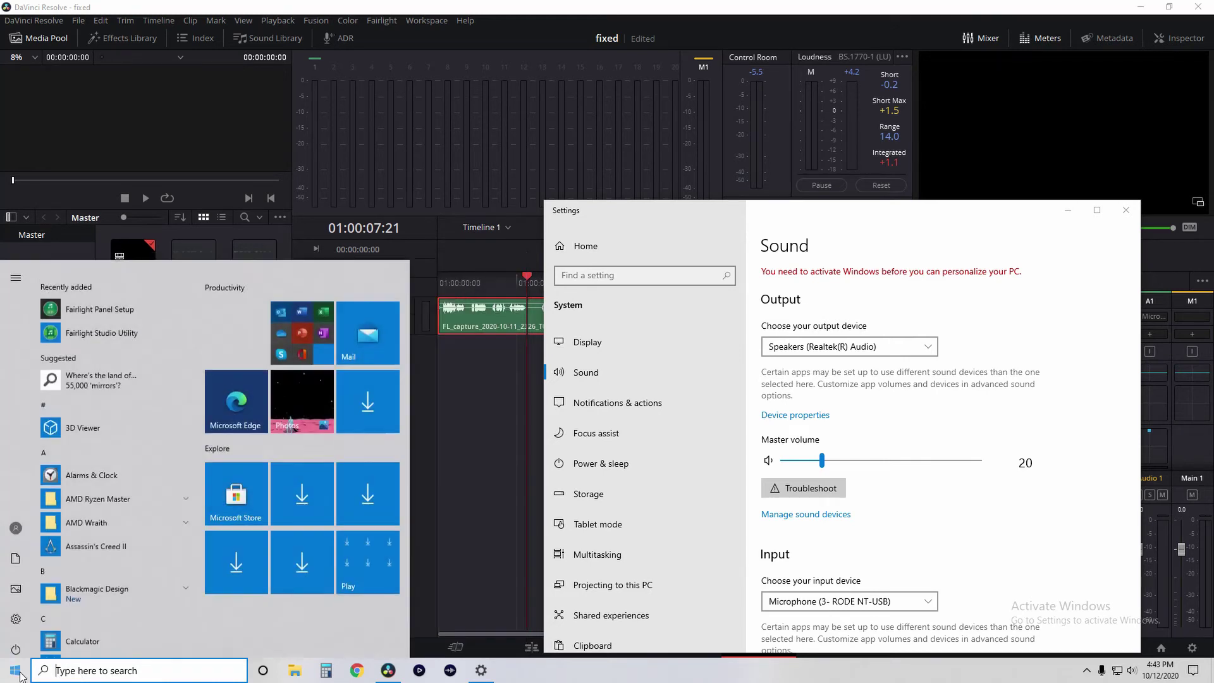
click(9, 608)
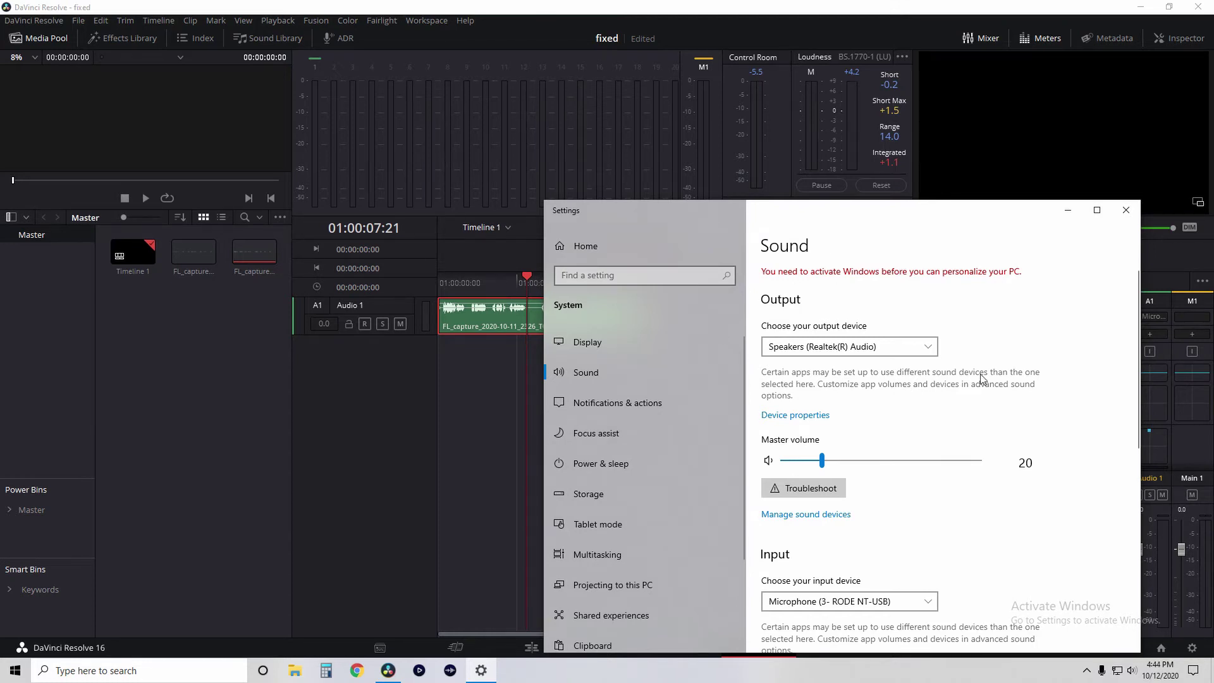
Step: Open the Realtek speakers' properties and confirm the Advanced default format is 16 bit, 48000 Hz
click(812, 416)
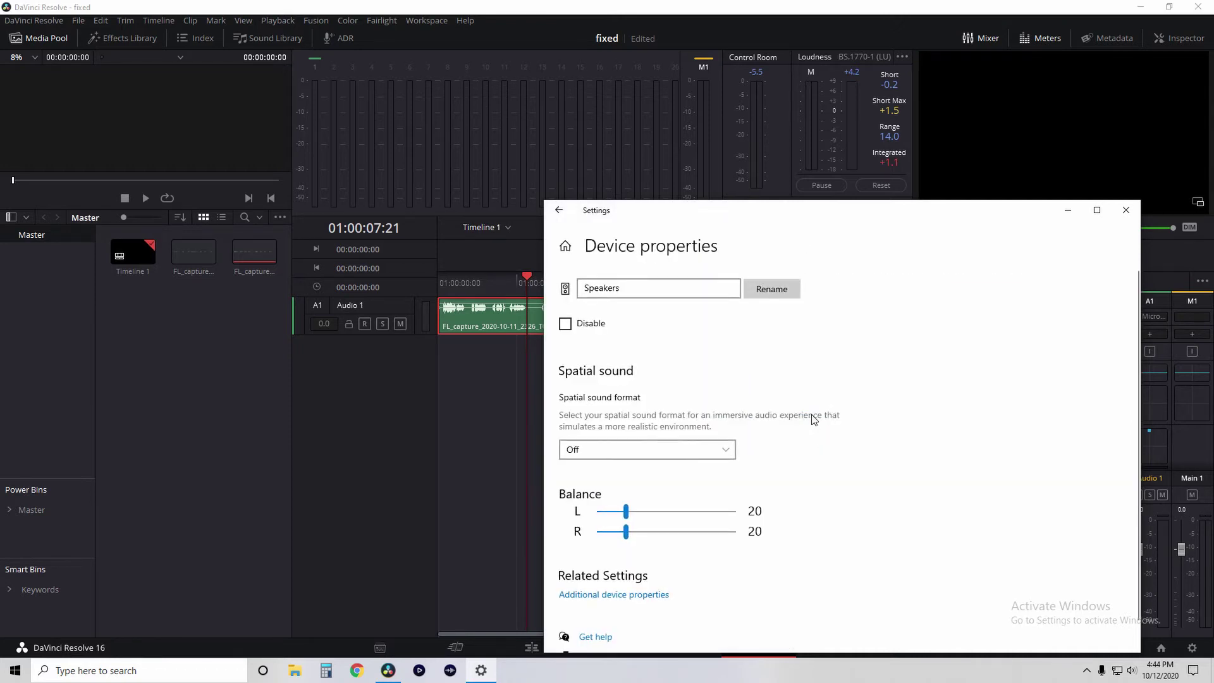
scroll(943, 373, down, 1)
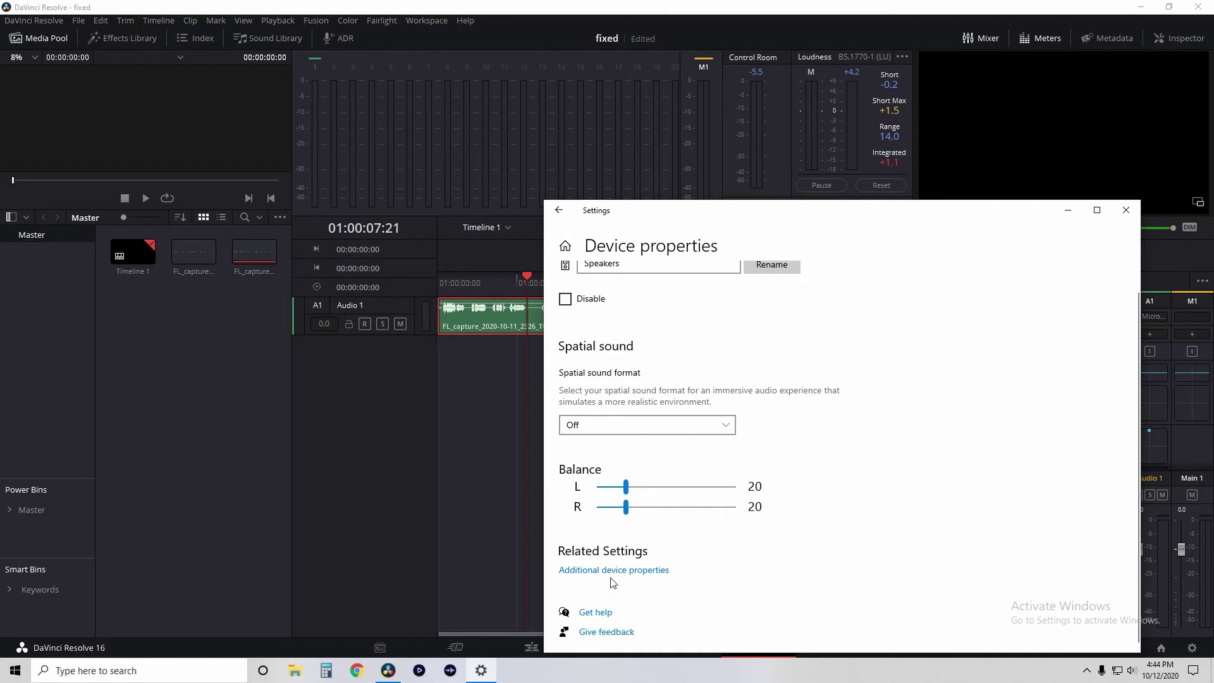
click(625, 571)
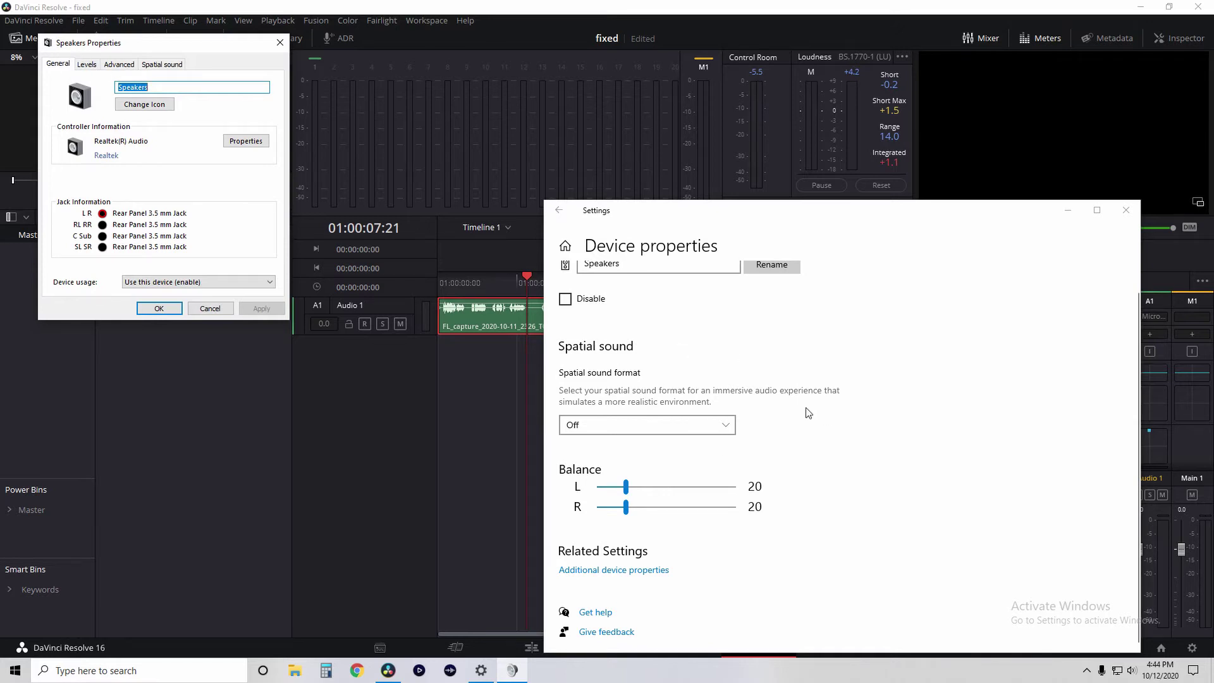
click(92, 65)
click(112, 64)
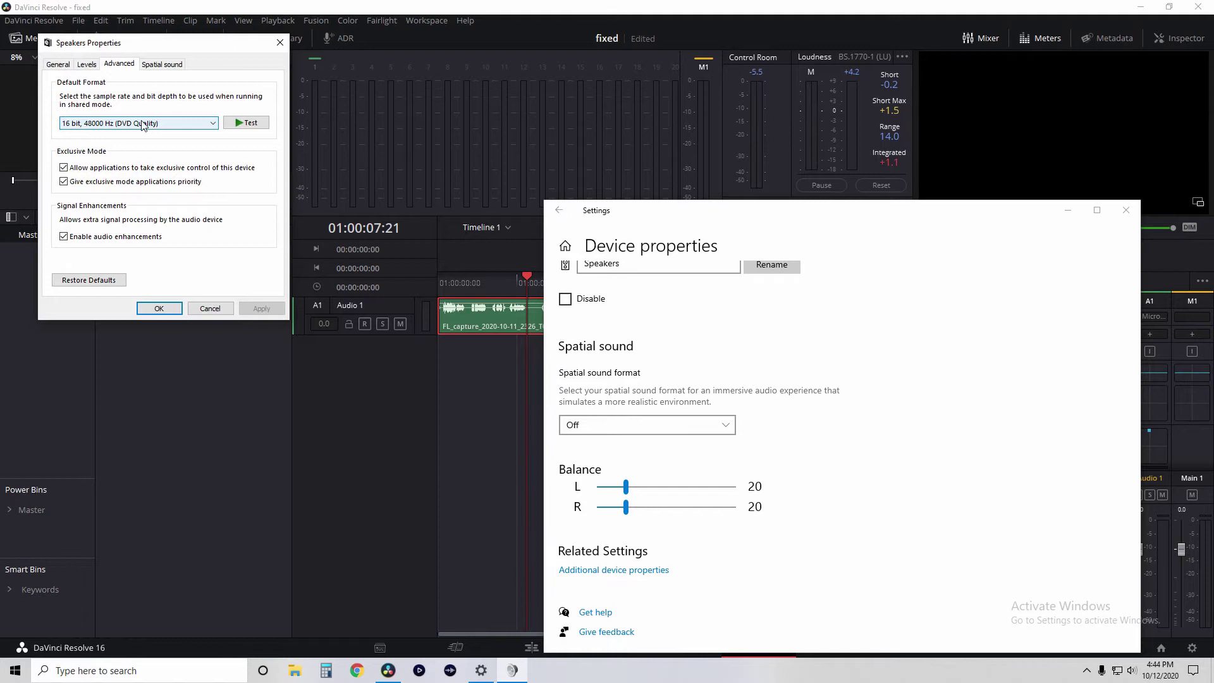
click(214, 129)
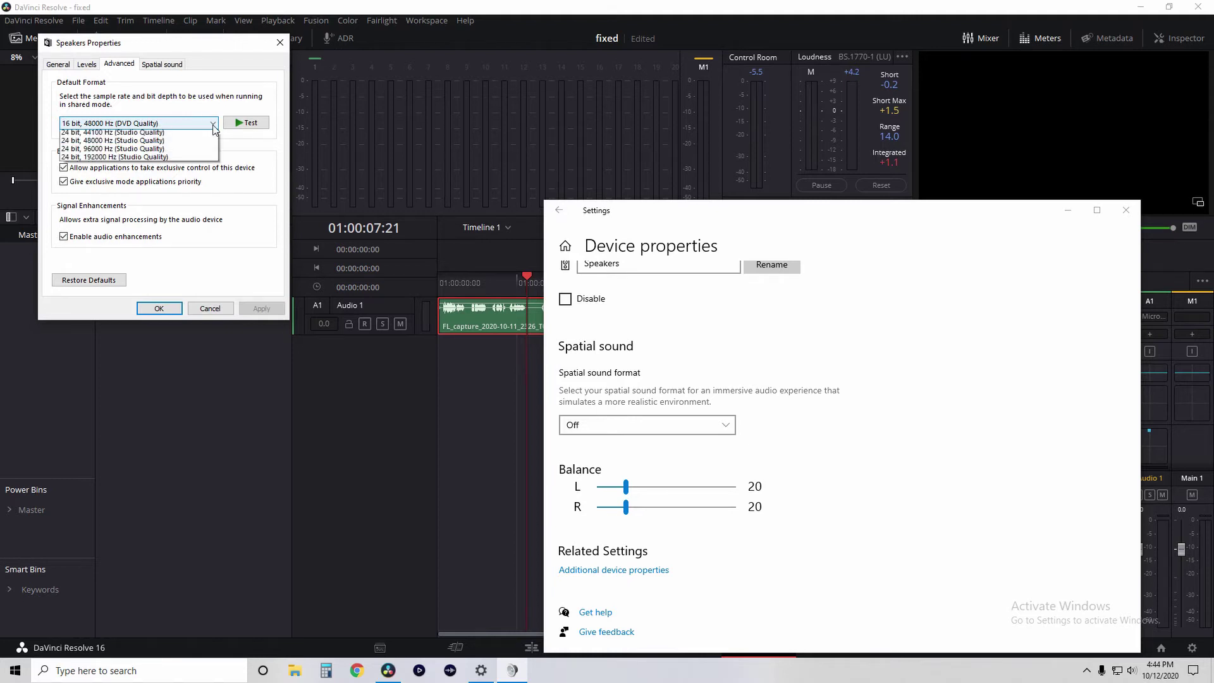
click(214, 127)
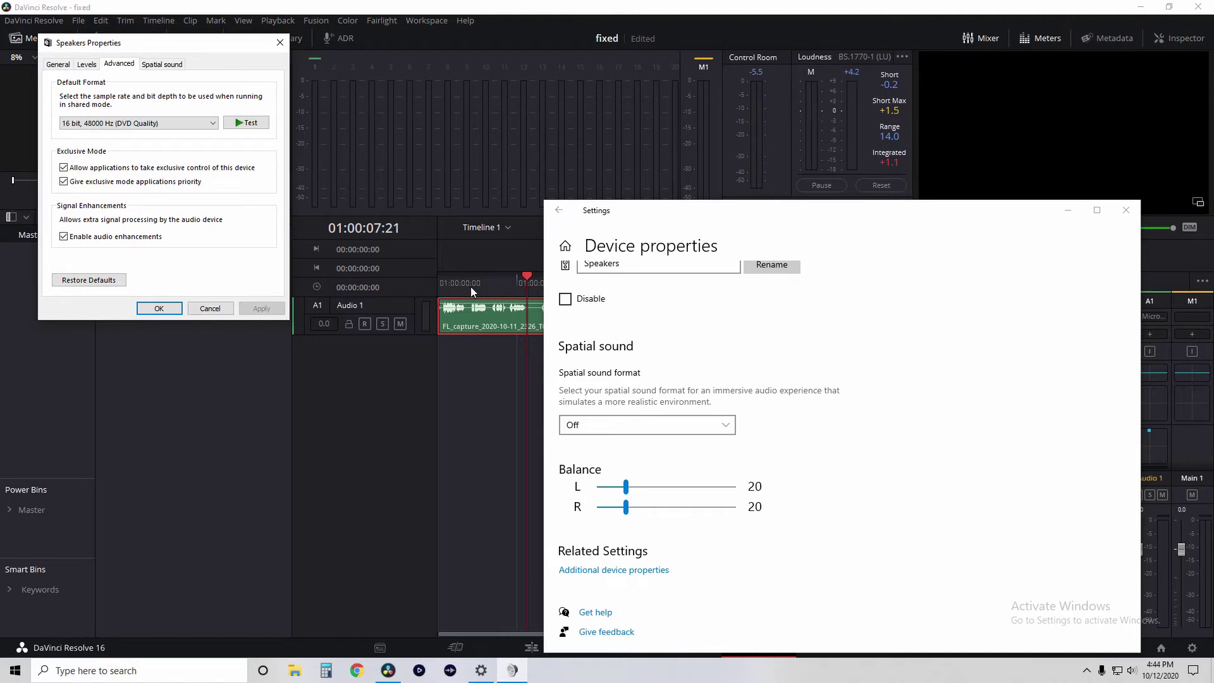
Step: Close the Speakers Properties dialog and the Windows Settings window
click(280, 43)
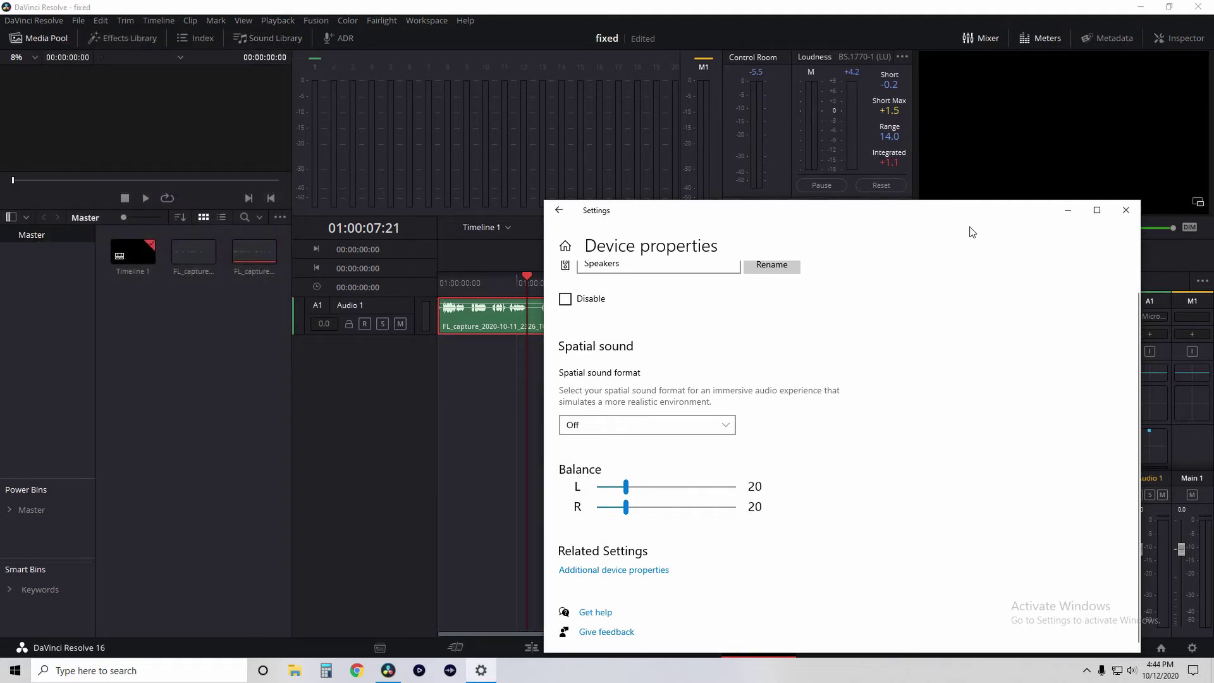
click(1125, 210)
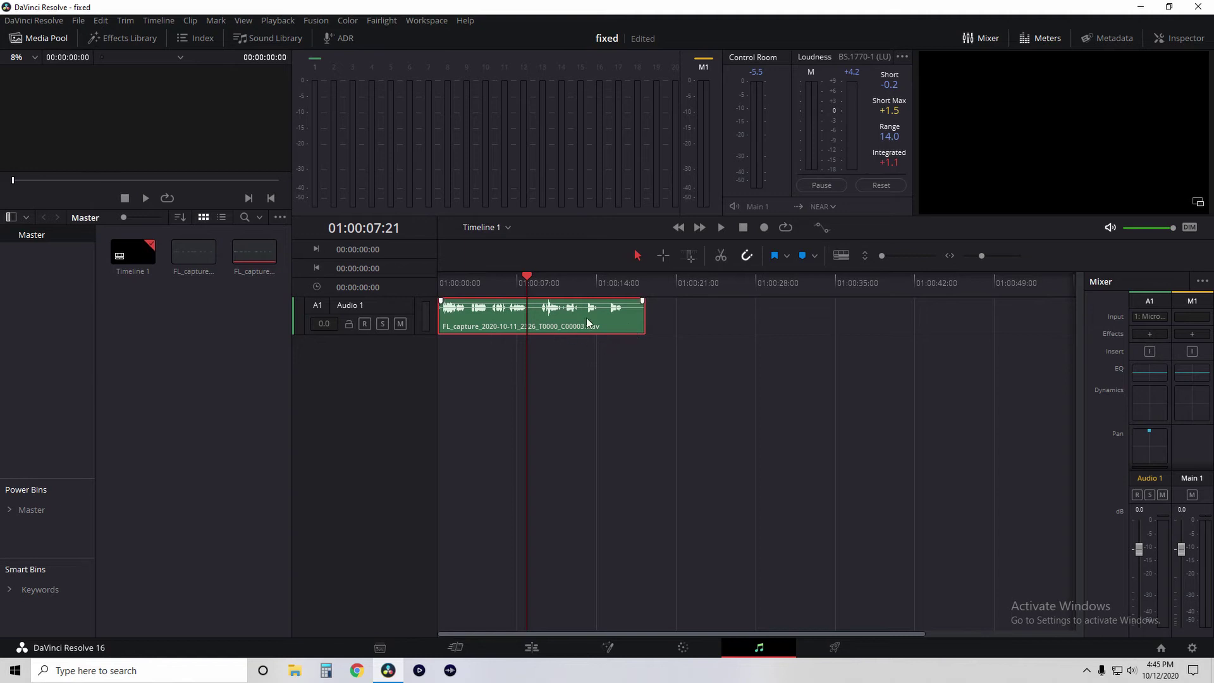
click(1109, 40)
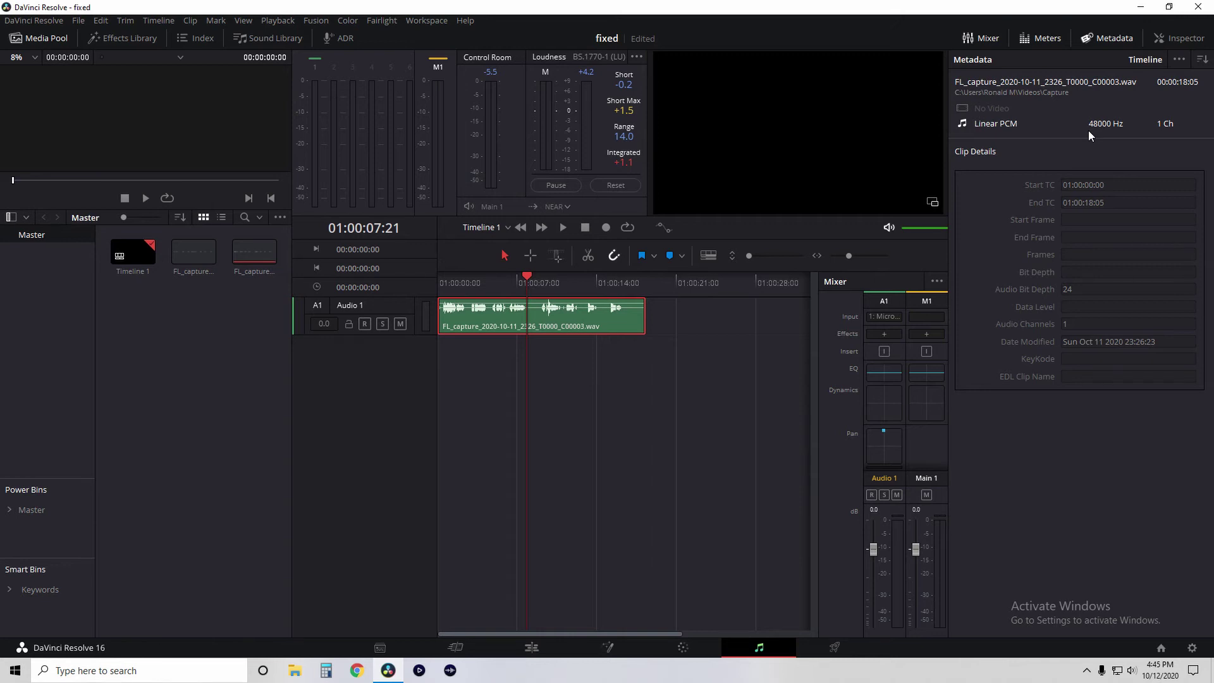
click(1092, 38)
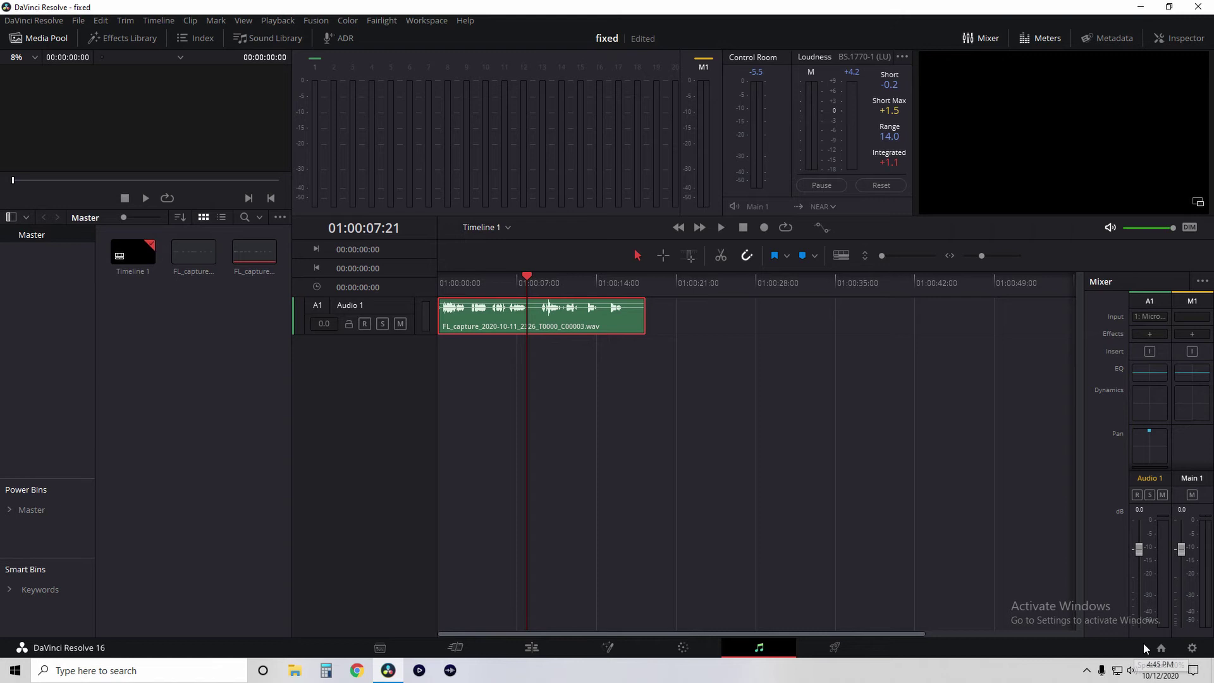
Step: Open Windows Sound settings from the taskbar and scroll down to Advanced sound options
right_click(1131, 669)
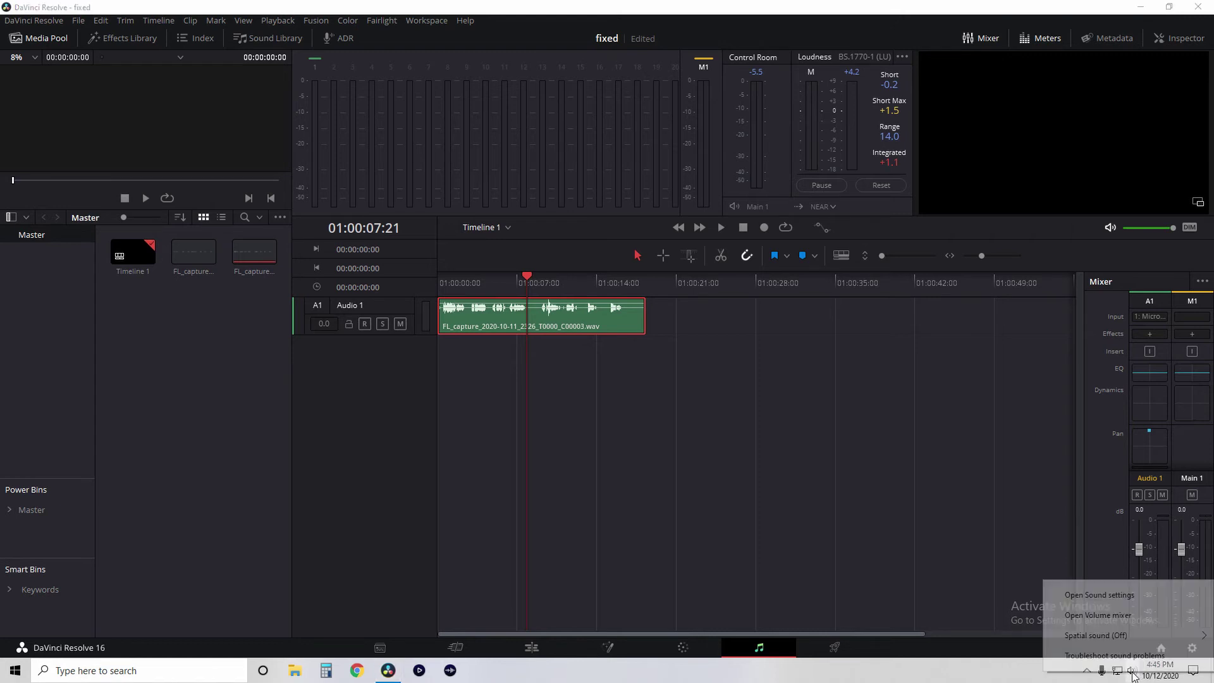
click(1122, 596)
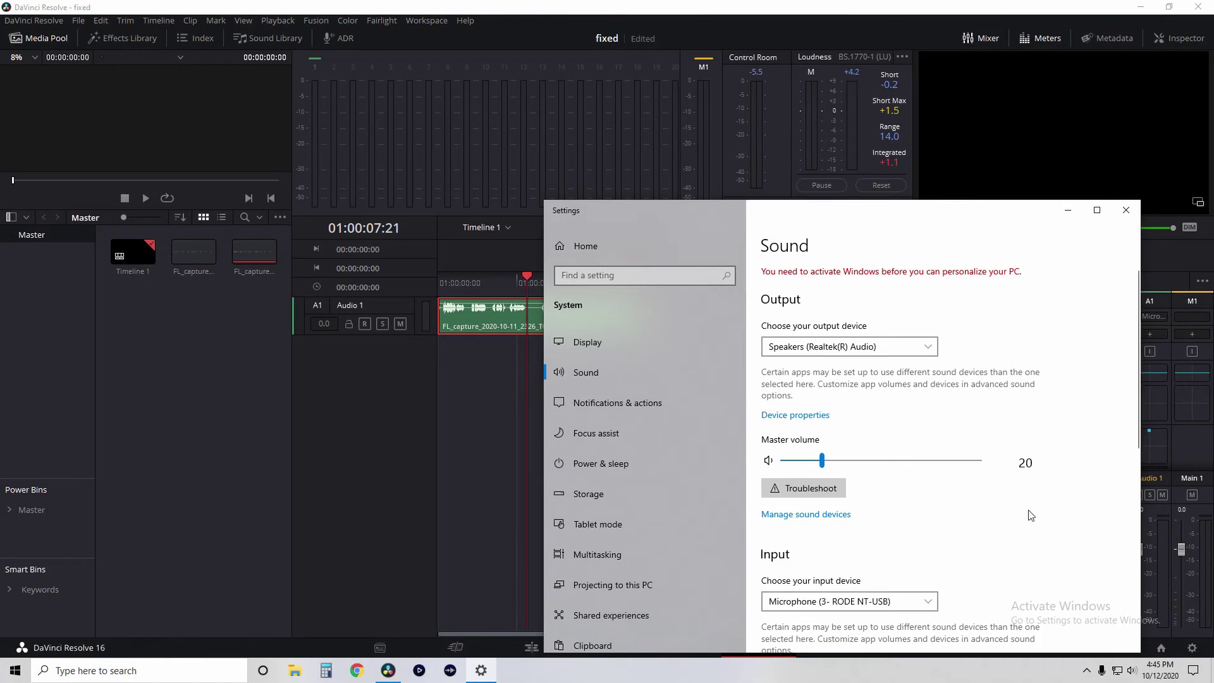
scroll(970, 461, down, 6)
scroll(972, 462, up, 3)
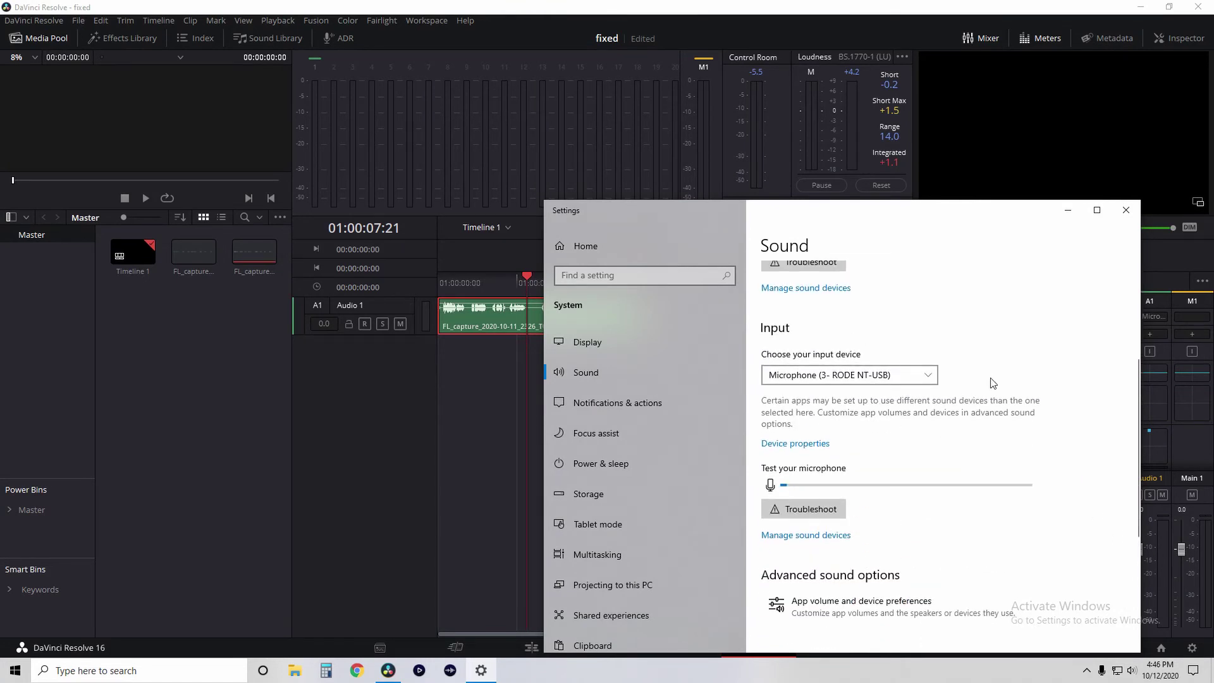
scroll(966, 398, up, 3)
scroll(967, 486, down, 3)
scroll(822, 380, down, 3)
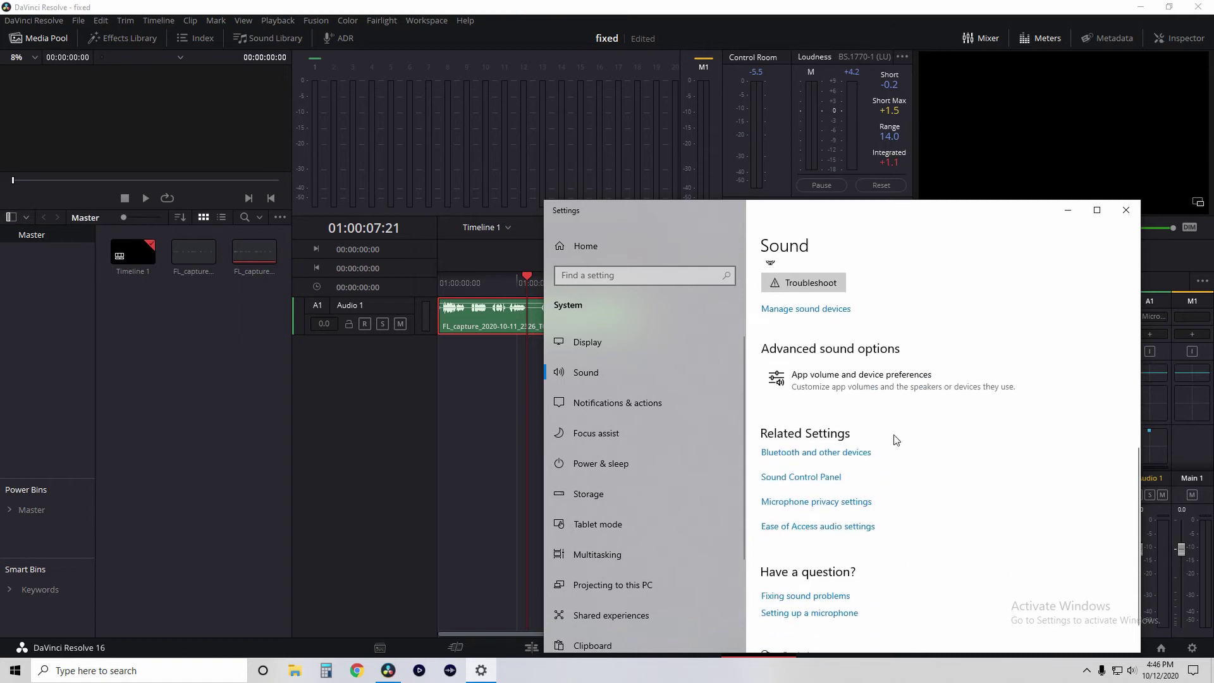
Step: Open App volume and device preferences and view Elgato Sound Capture's output device choices
click(972, 378)
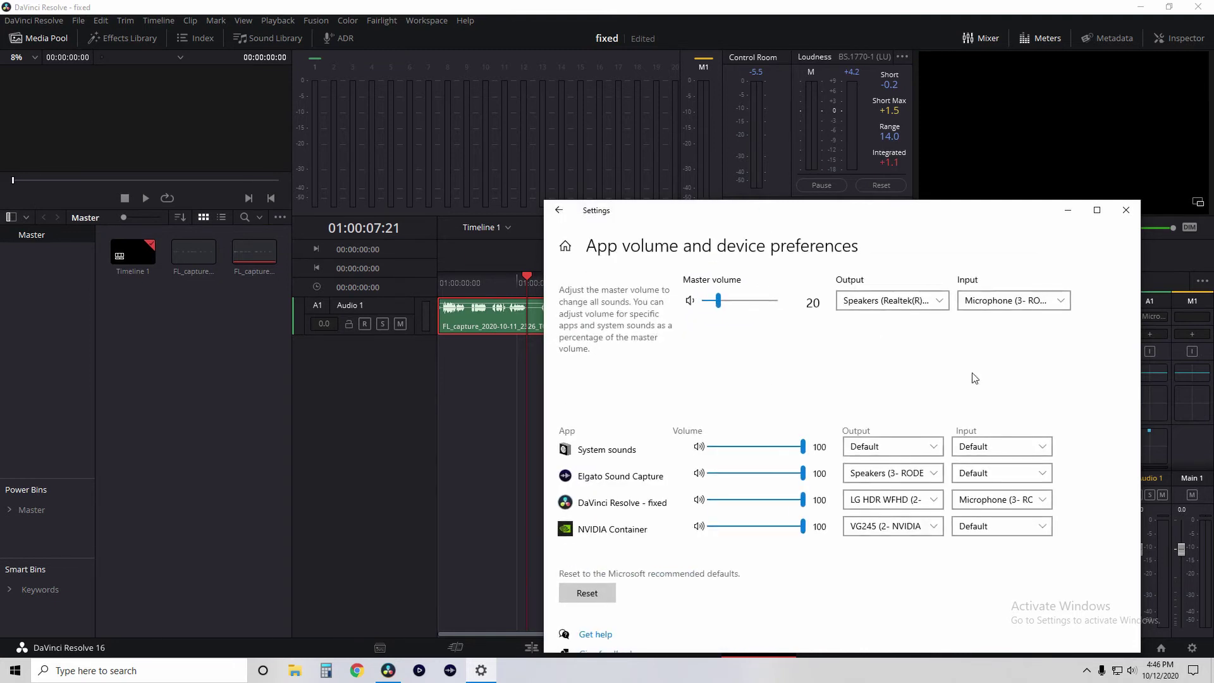
scroll(954, 359, down, 1)
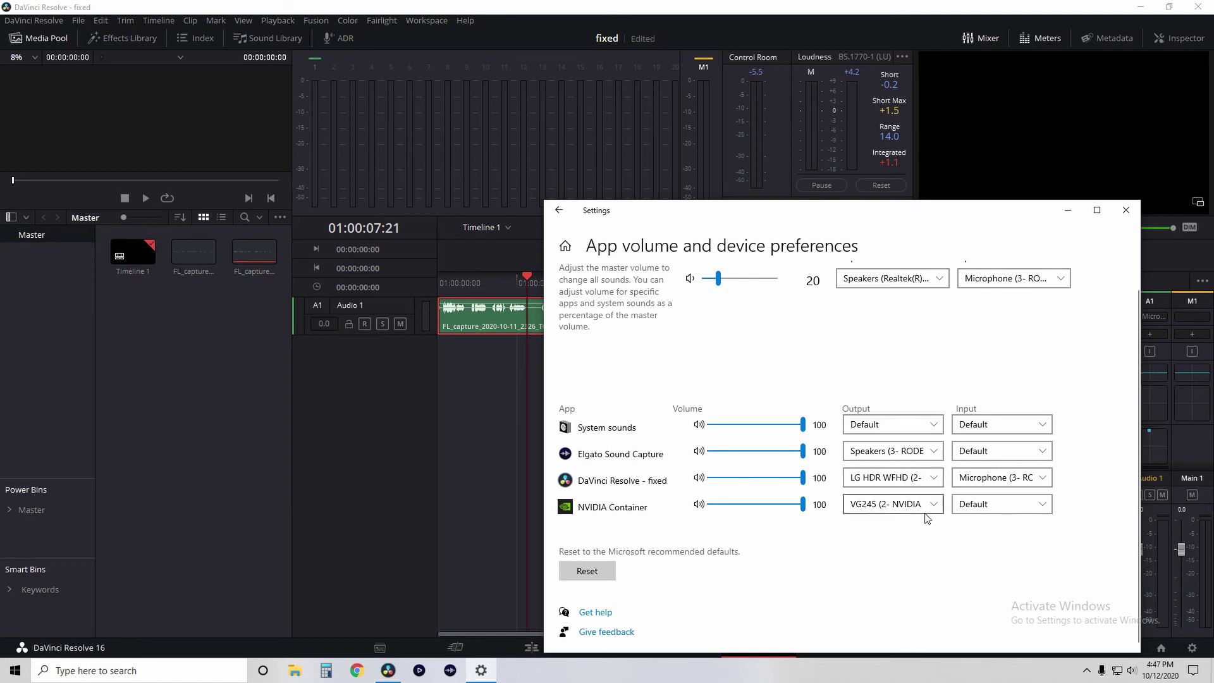
click(934, 451)
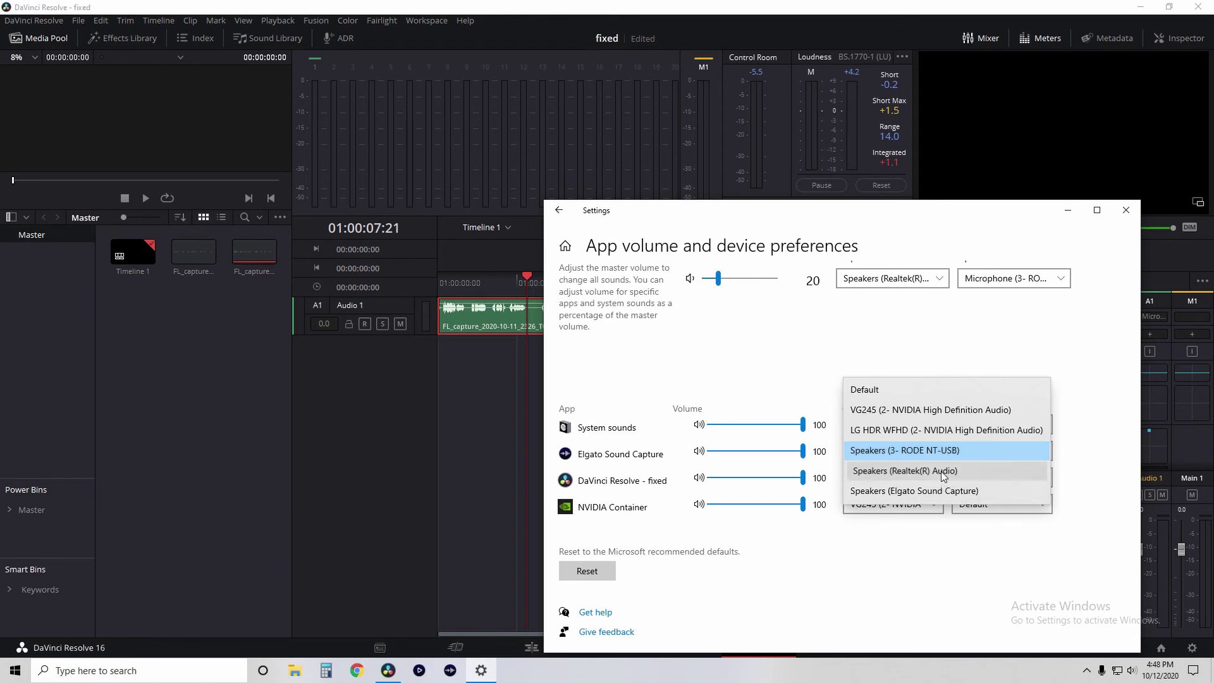
Step: Route Elgato Sound Capture, DaVinci Resolve and NVIDIA Container output to Speakers (Realtek(R) Audio)
click(942, 475)
click(920, 483)
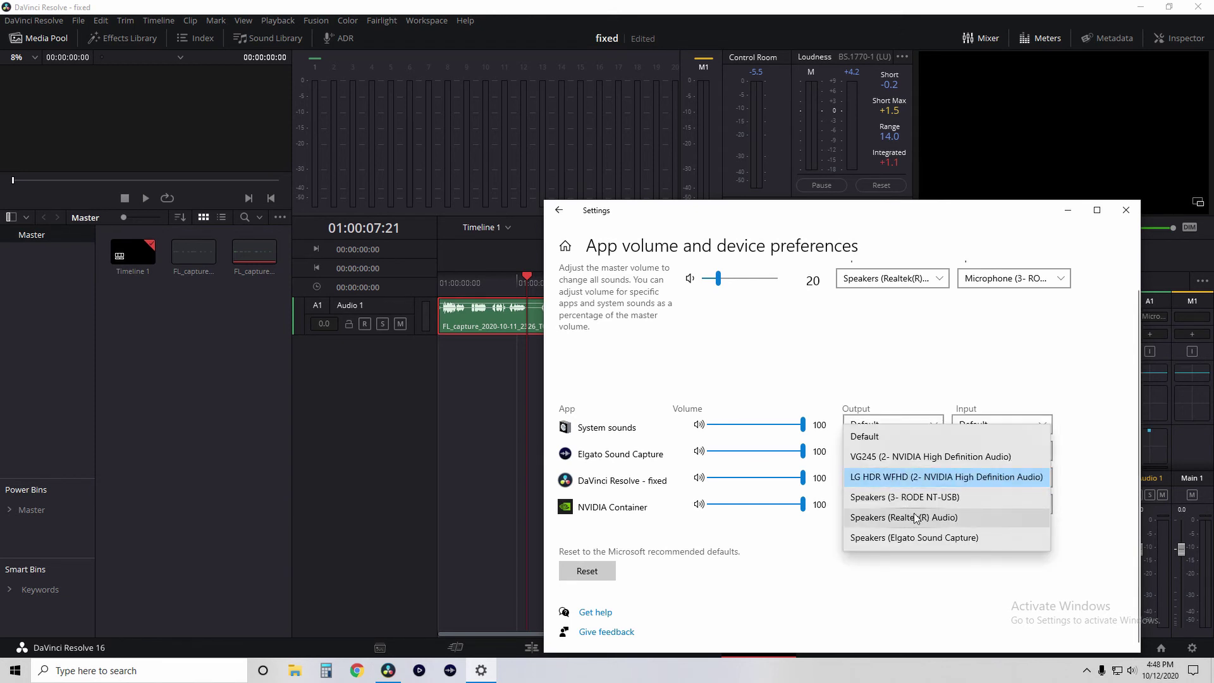
click(914, 515)
click(915, 506)
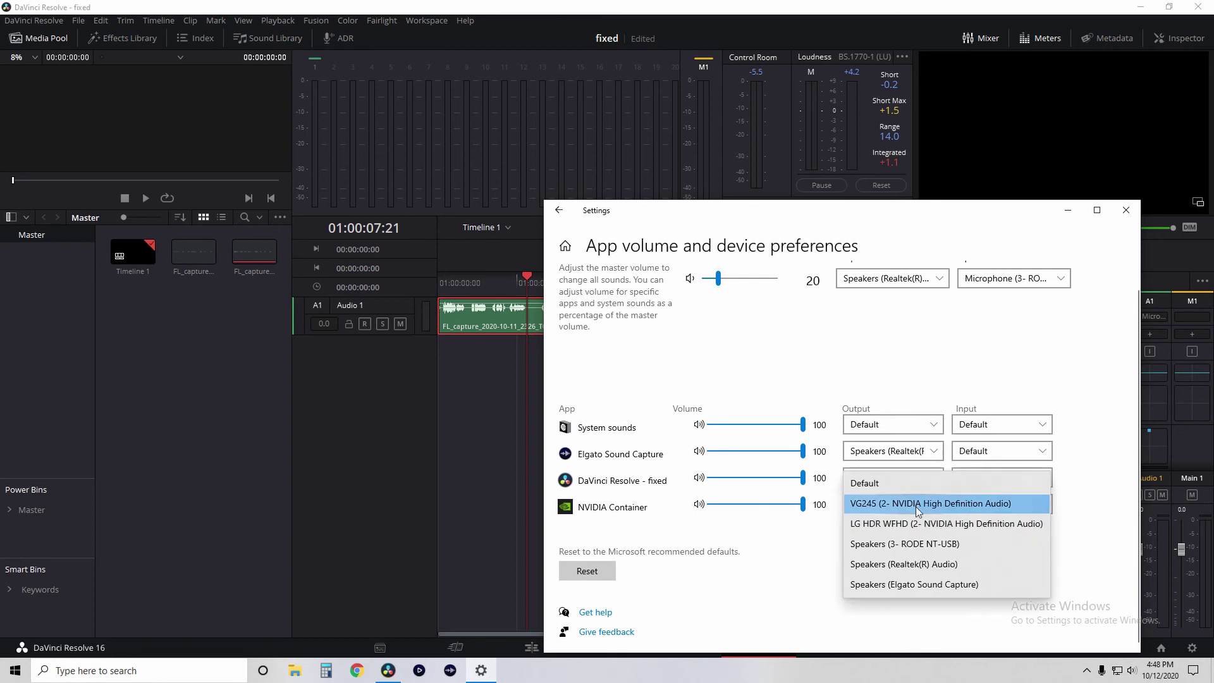
click(947, 565)
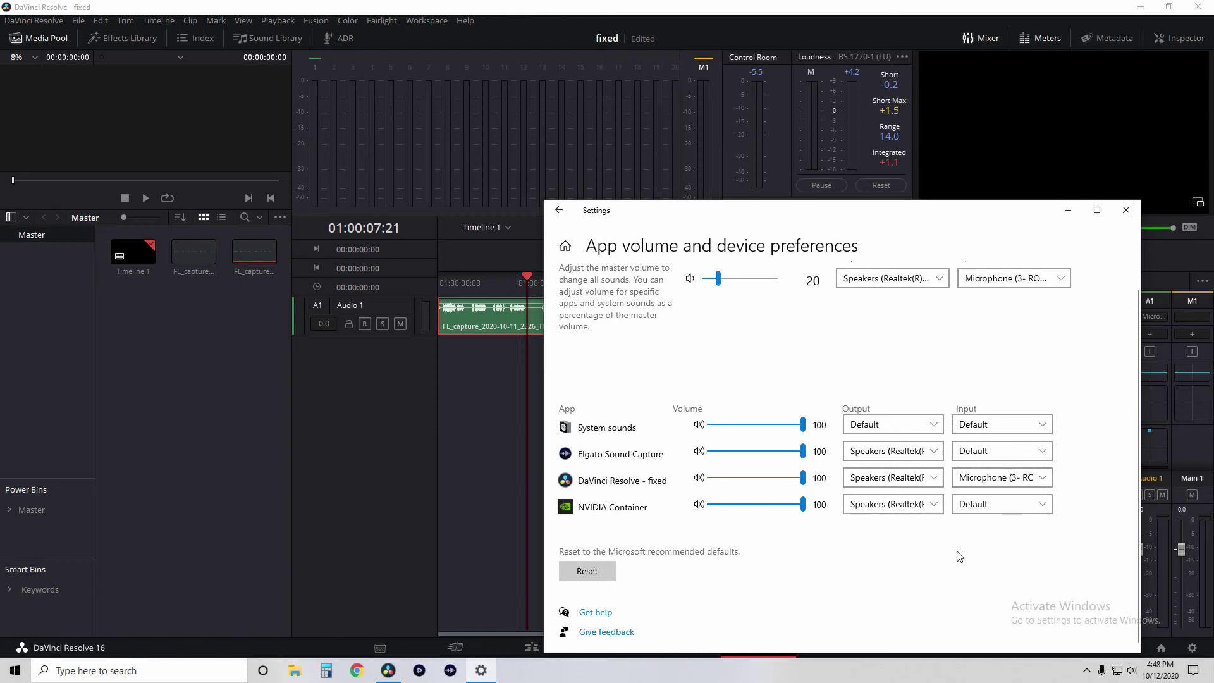
Step: Close Windows Settings to return to Resolve's Fairlight timeline
scroll(989, 484, up, 1)
scroll(1131, 257, down, 1)
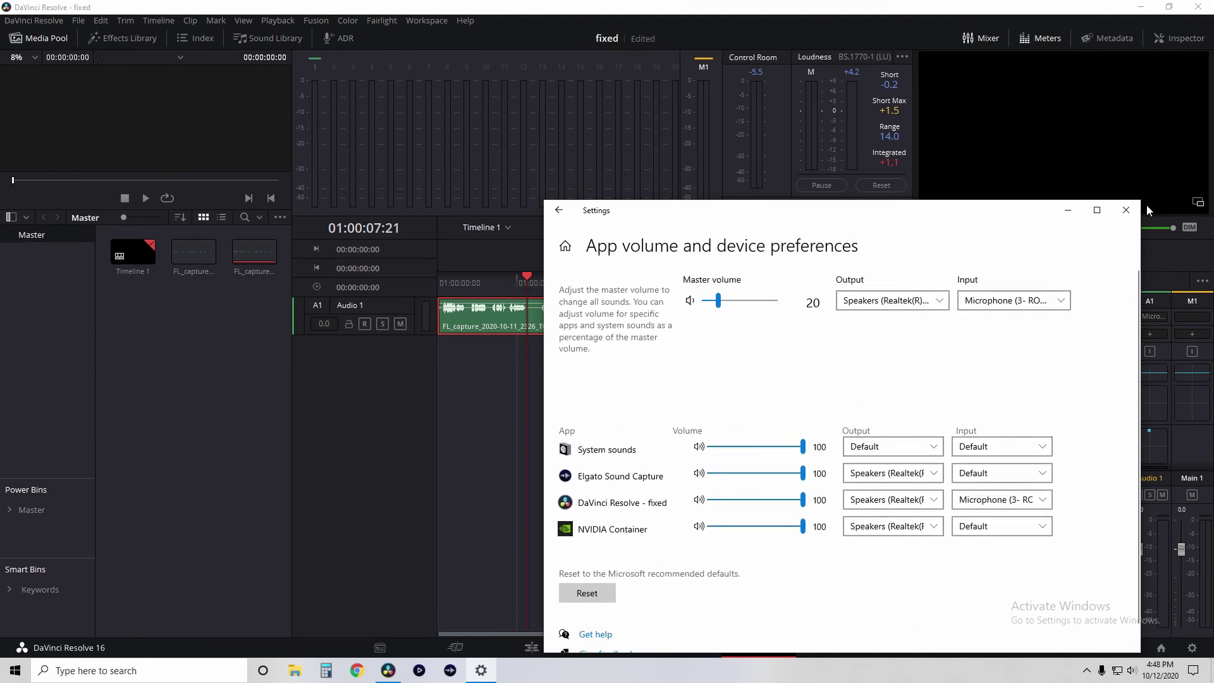
click(1129, 213)
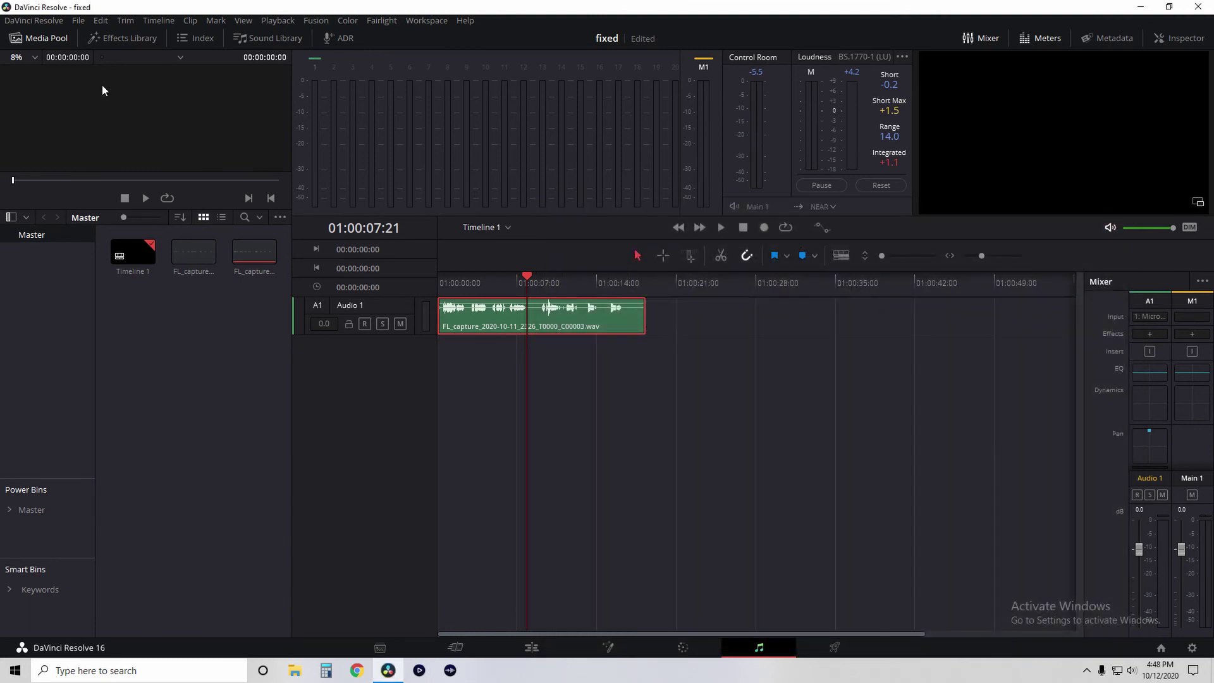
Step: In Preferences > Video and Audio I/O, set Speaker configuration to Use System Setting
click(43, 23)
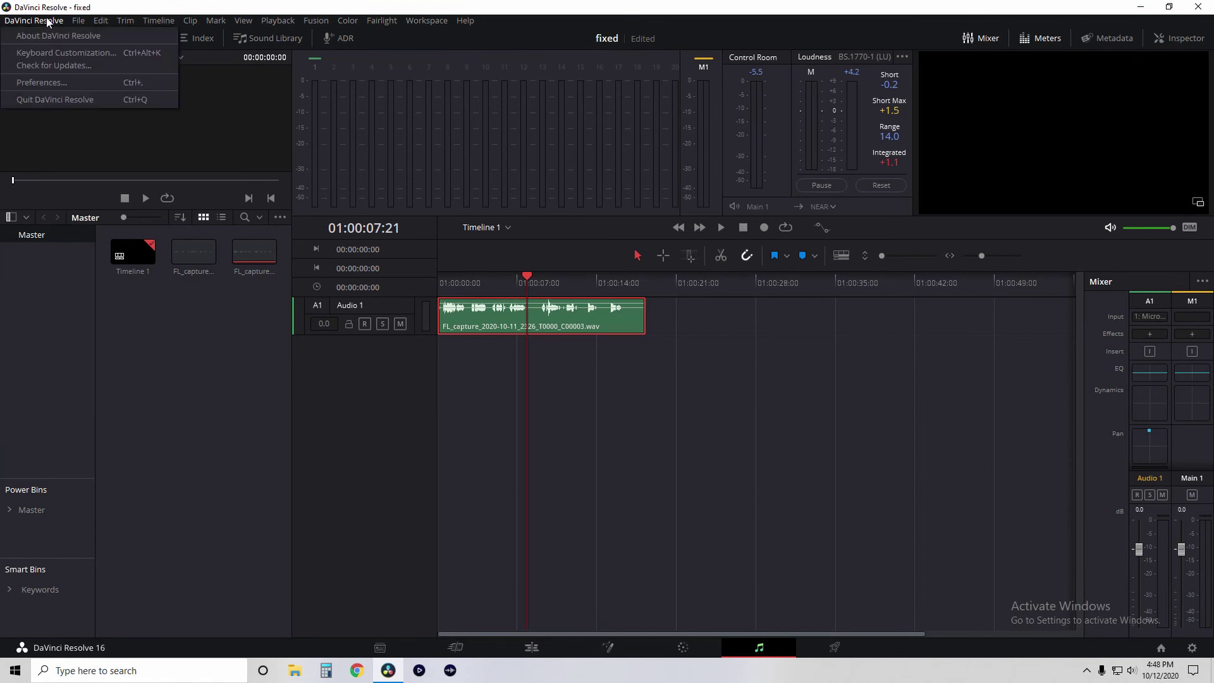
click(68, 82)
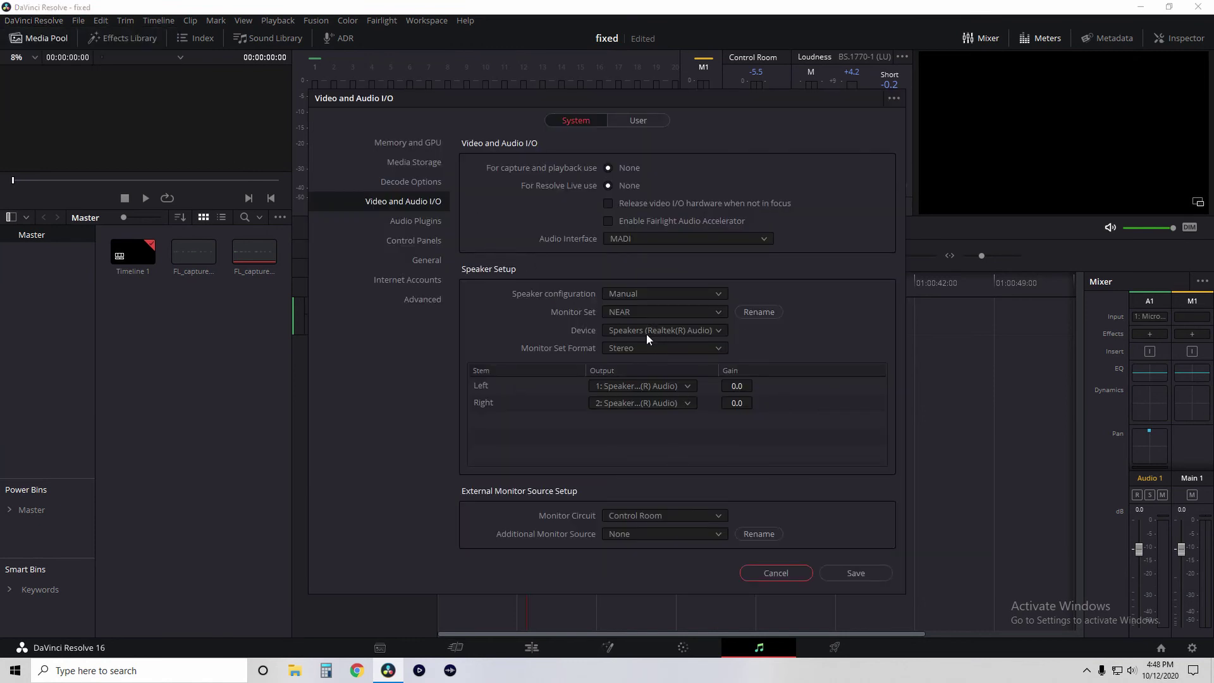
click(719, 294)
click(685, 313)
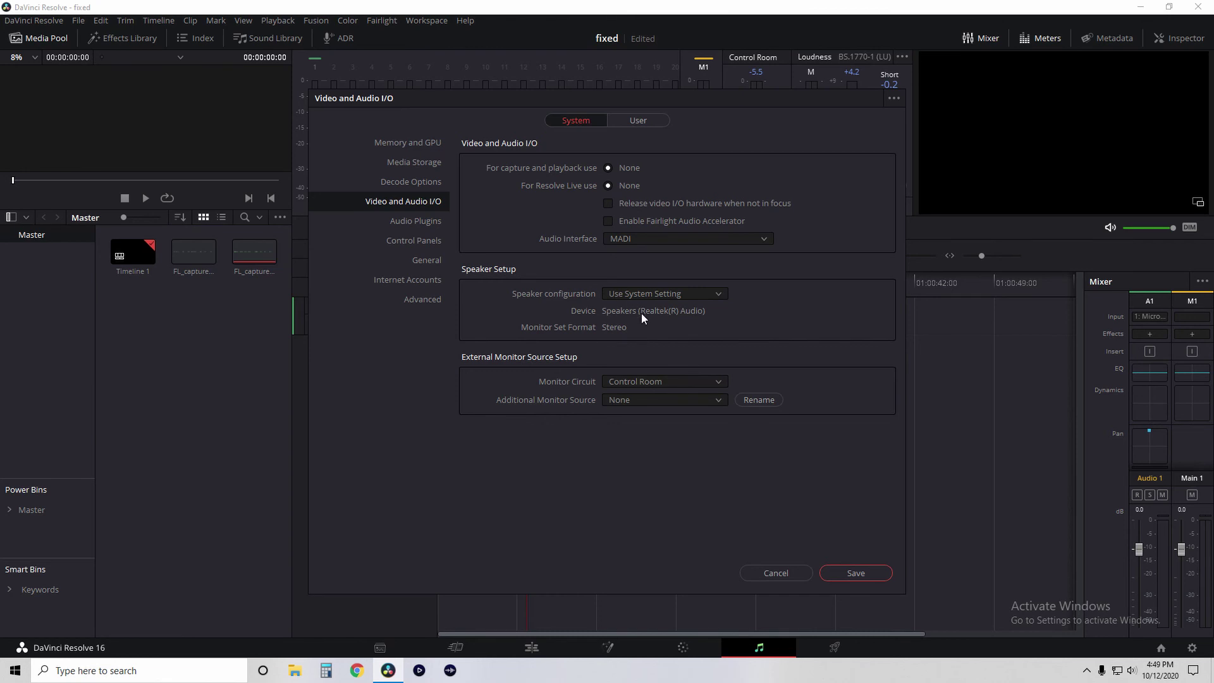
Step: Keep Control Room as the monitor circuit and close the Preferences dialog
click(683, 382)
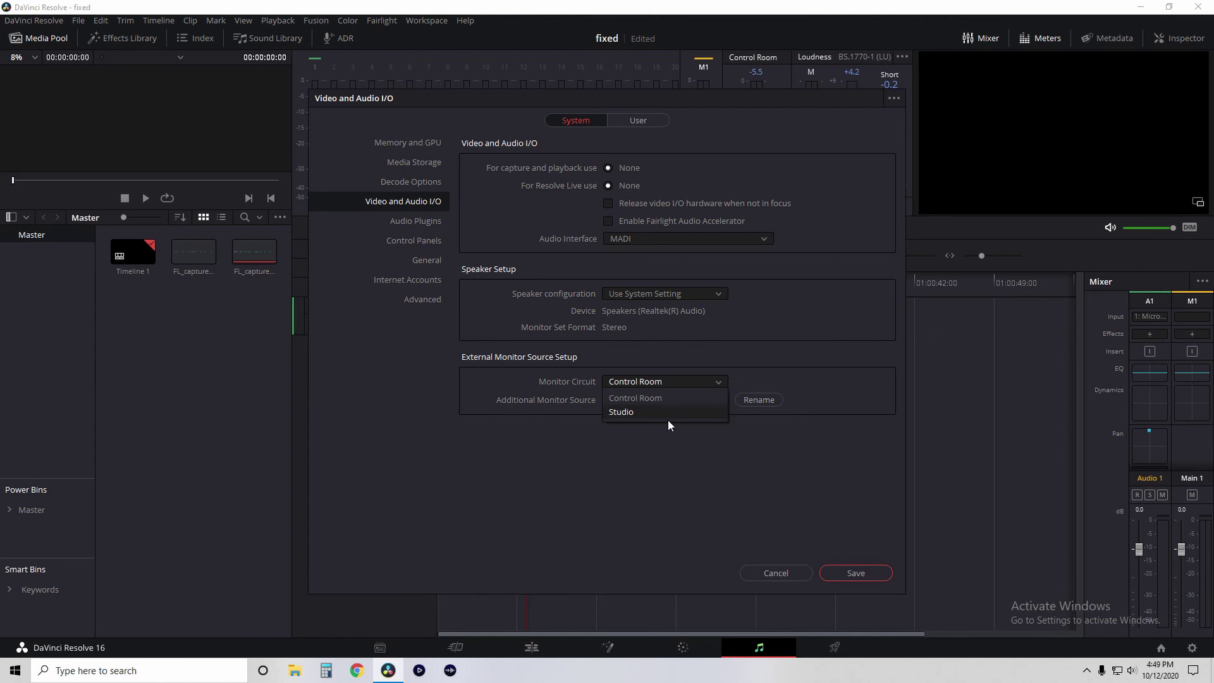
click(689, 345)
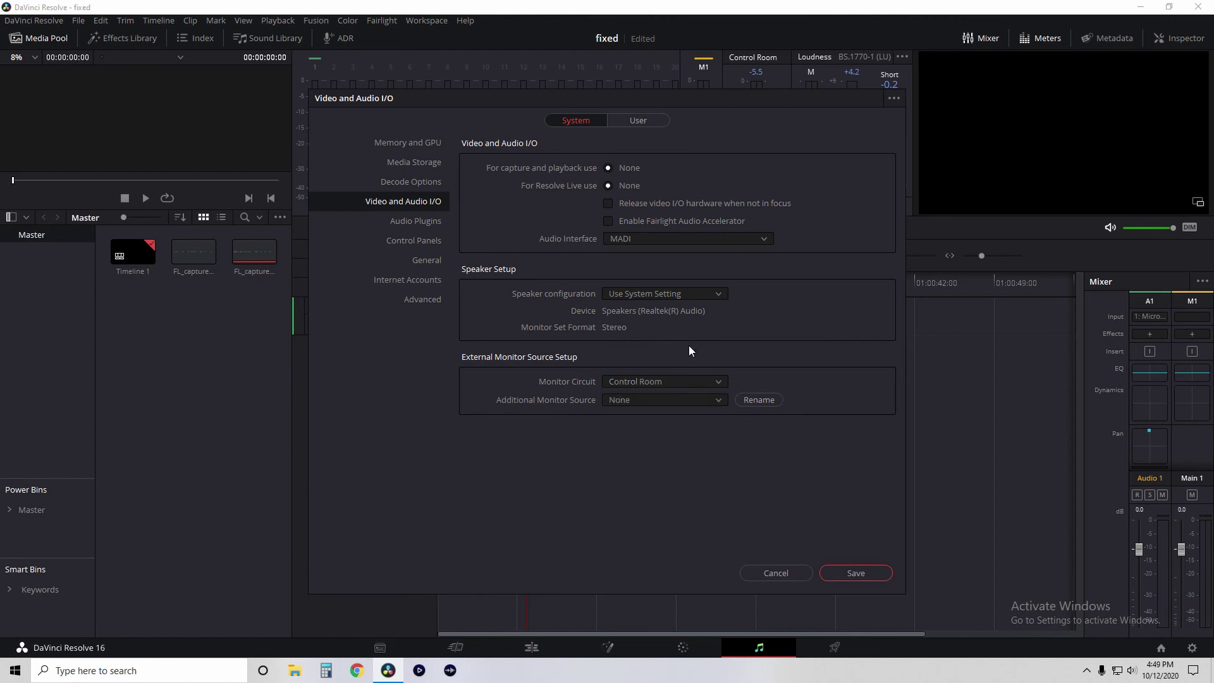
click(687, 382)
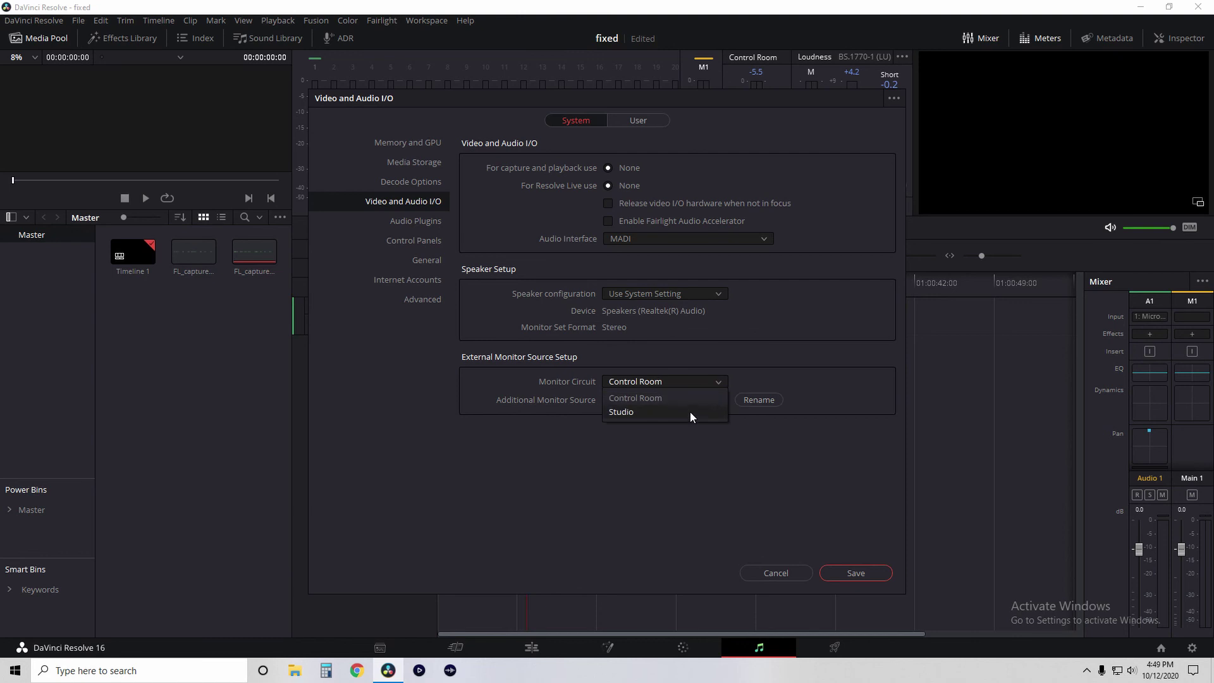
click(689, 353)
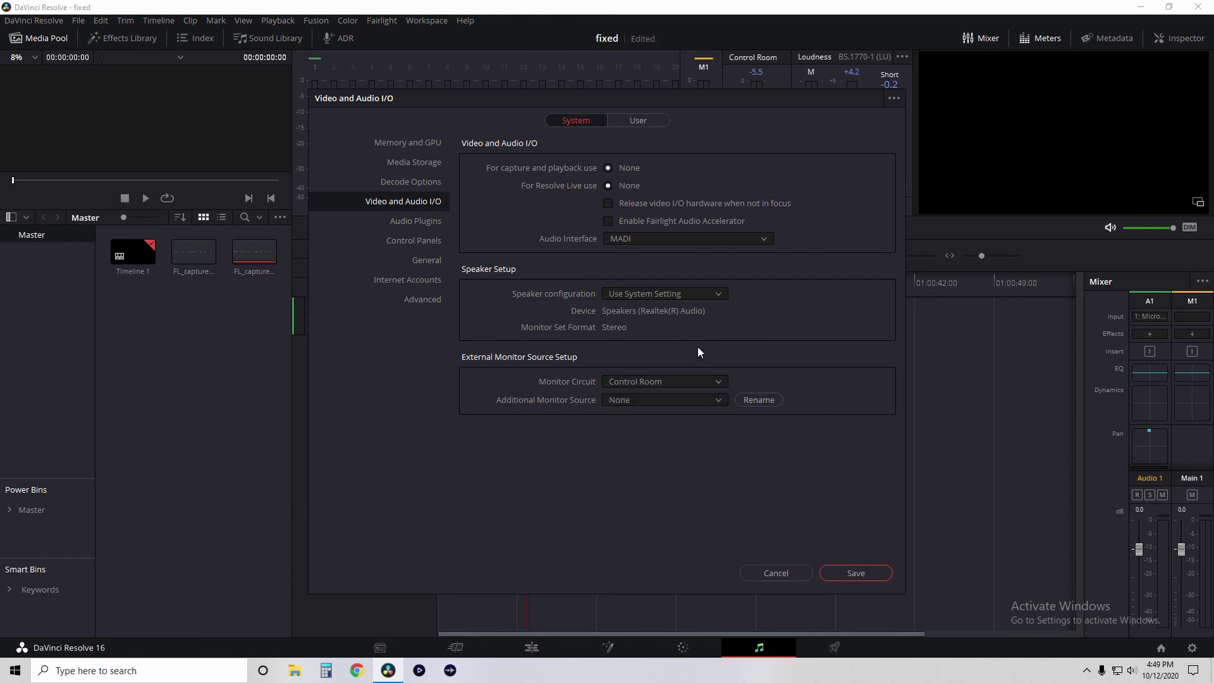
click(782, 572)
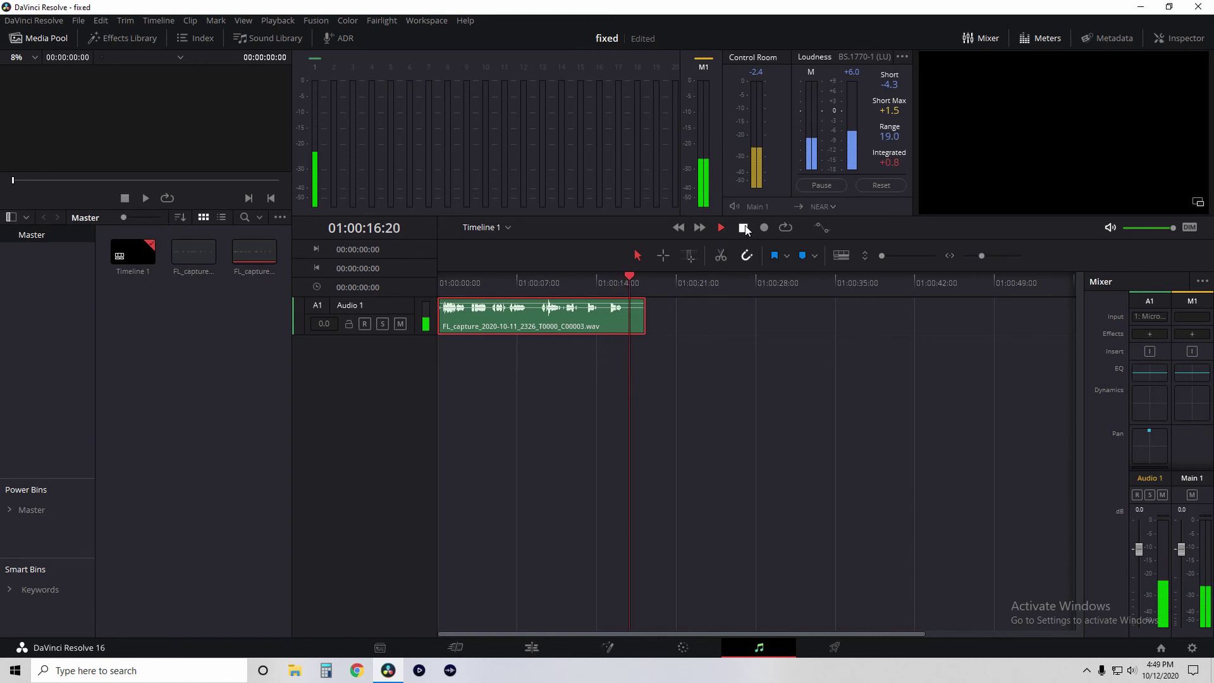
Step: Stop Fairlight timeline playback at 01:00:16:21
click(743, 227)
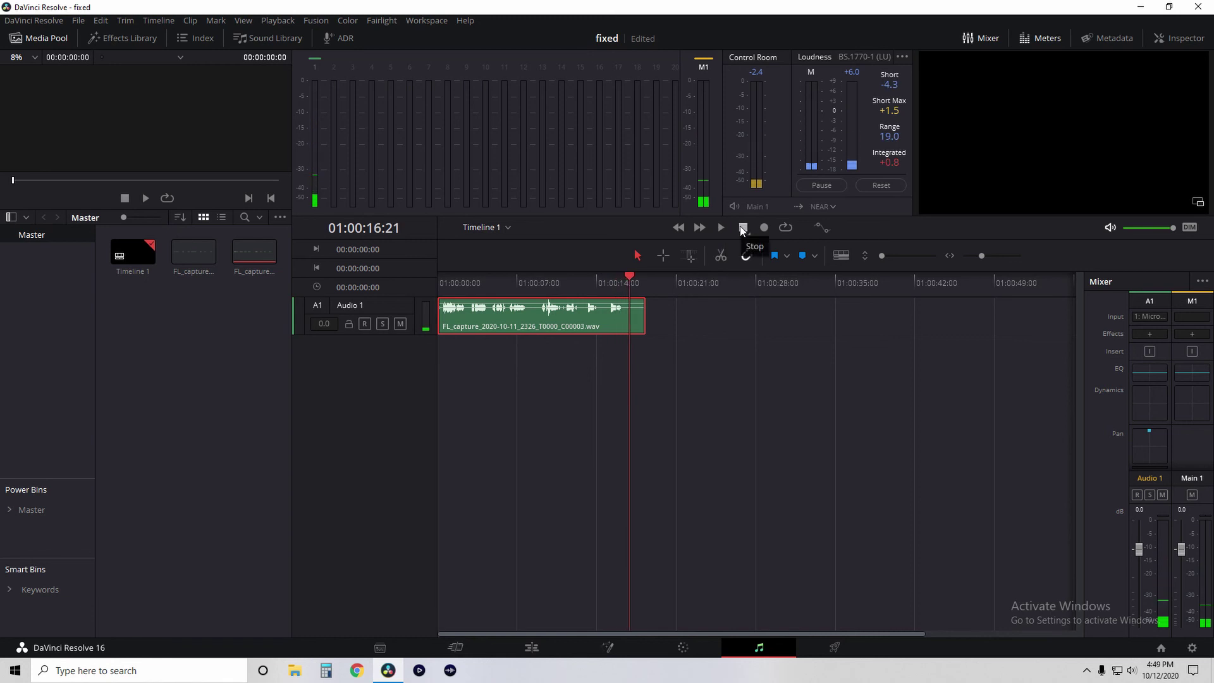